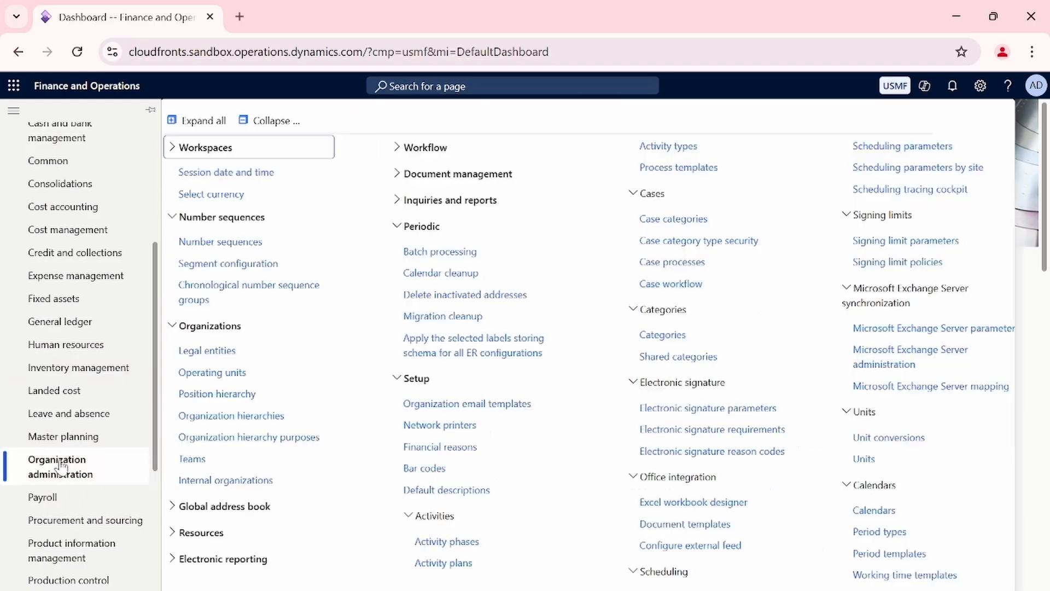
# Open the working time calendars list from the Organization administration calendar setup.
pyautogui.click(268, 122)
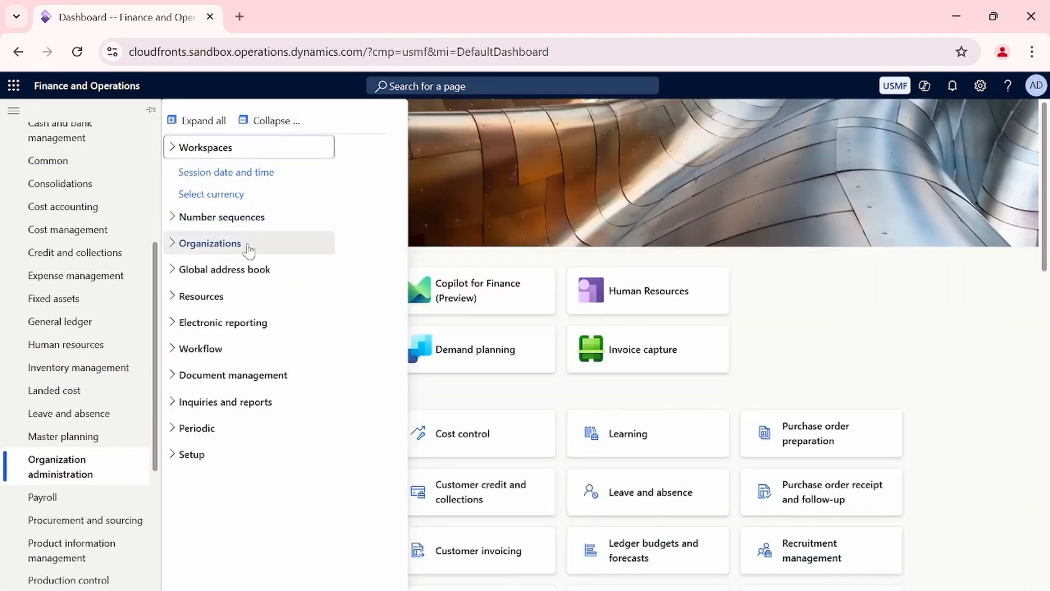
pyautogui.click(193, 455)
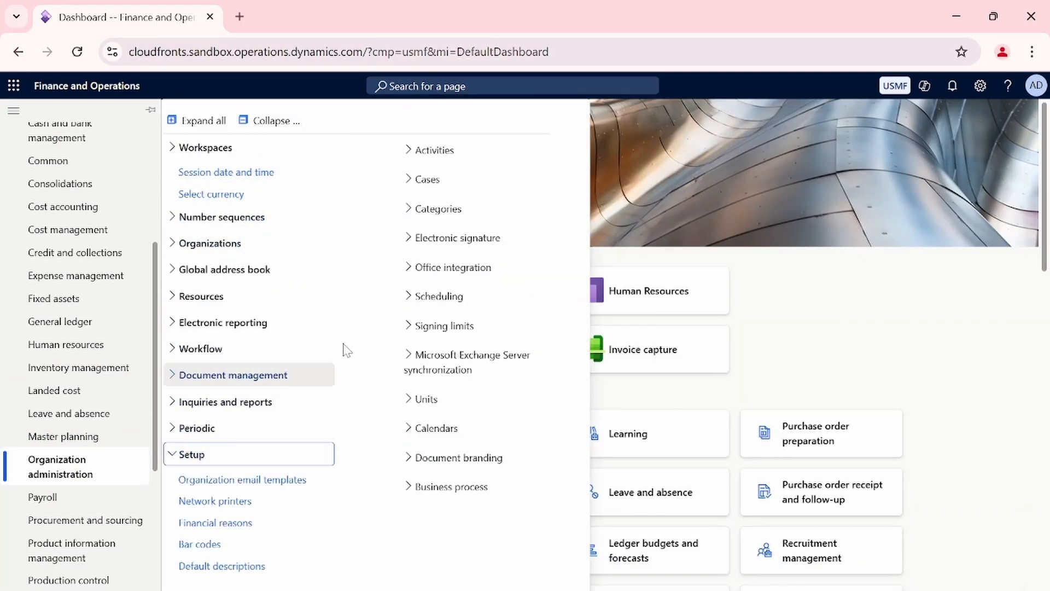
pyautogui.click(412, 436)
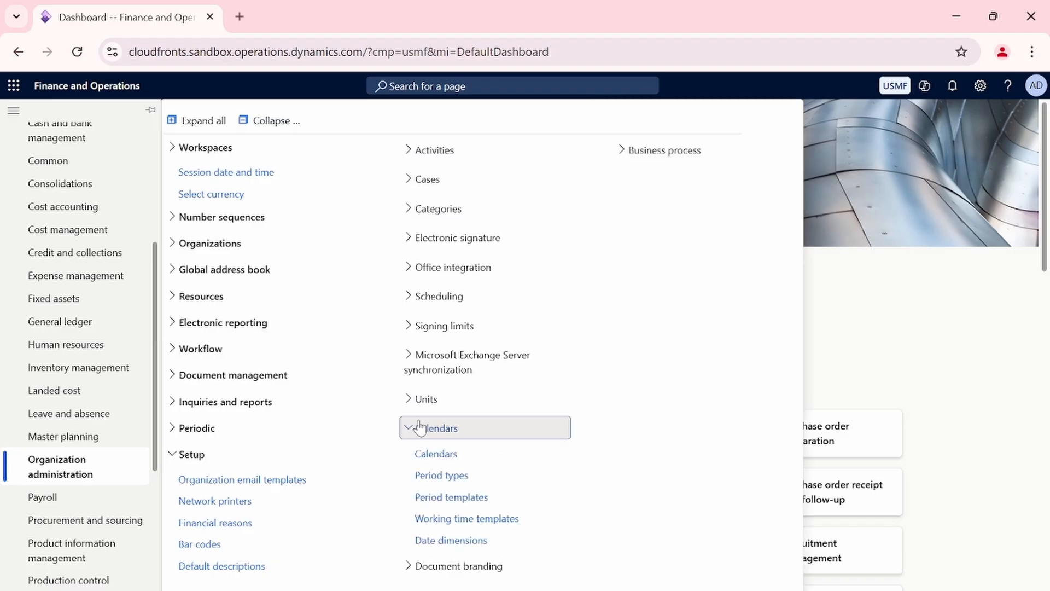
pyautogui.click(435, 455)
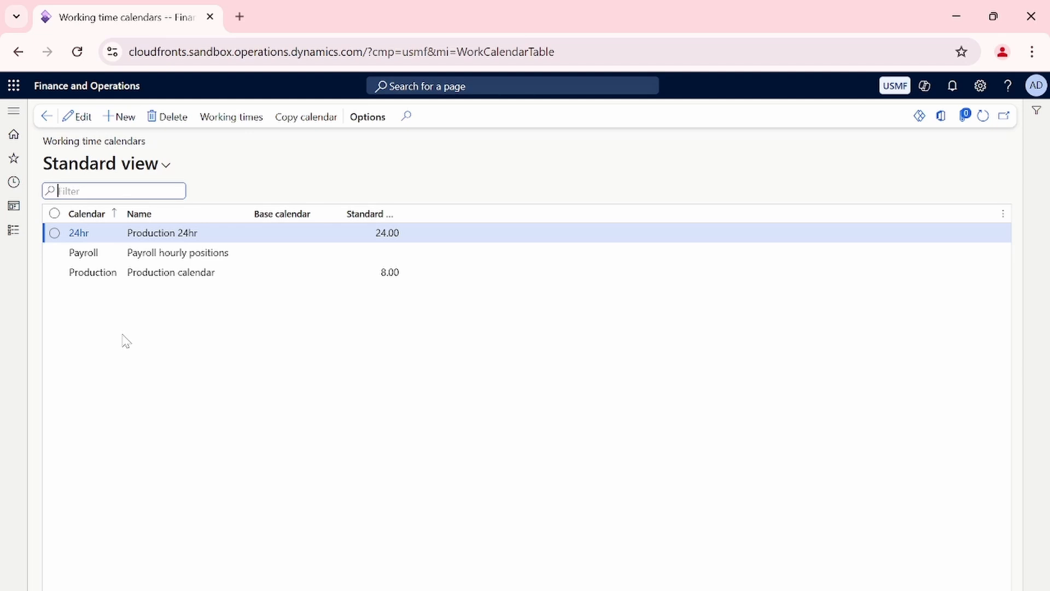
# Create a working time calendar 16hr with the name Production 16hr, leaving its base calendar blank.
pyautogui.click(126, 121)
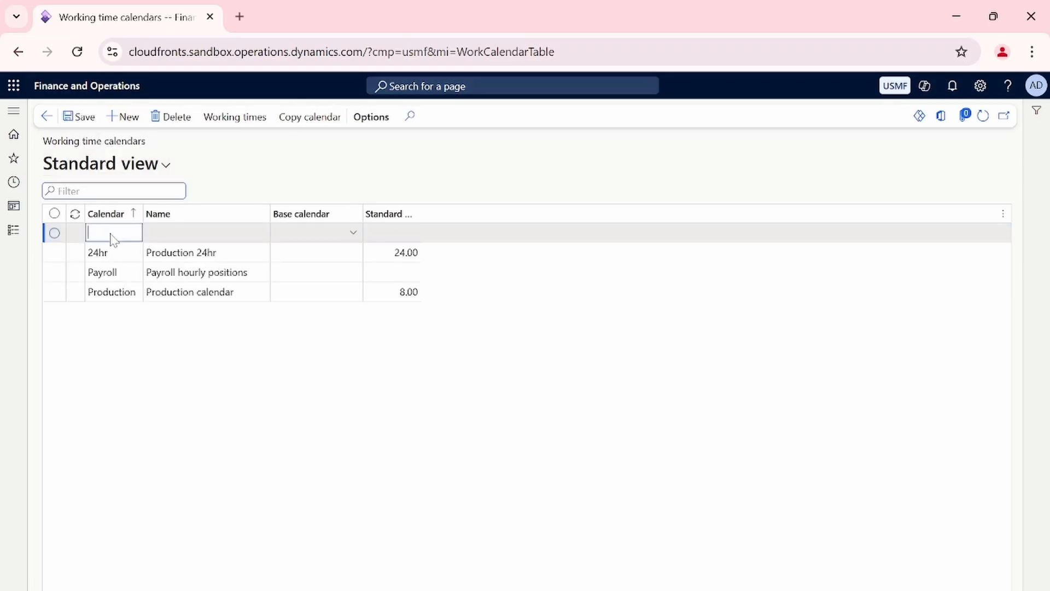
pyautogui.write('16hr')
pyautogui.press('Tab')
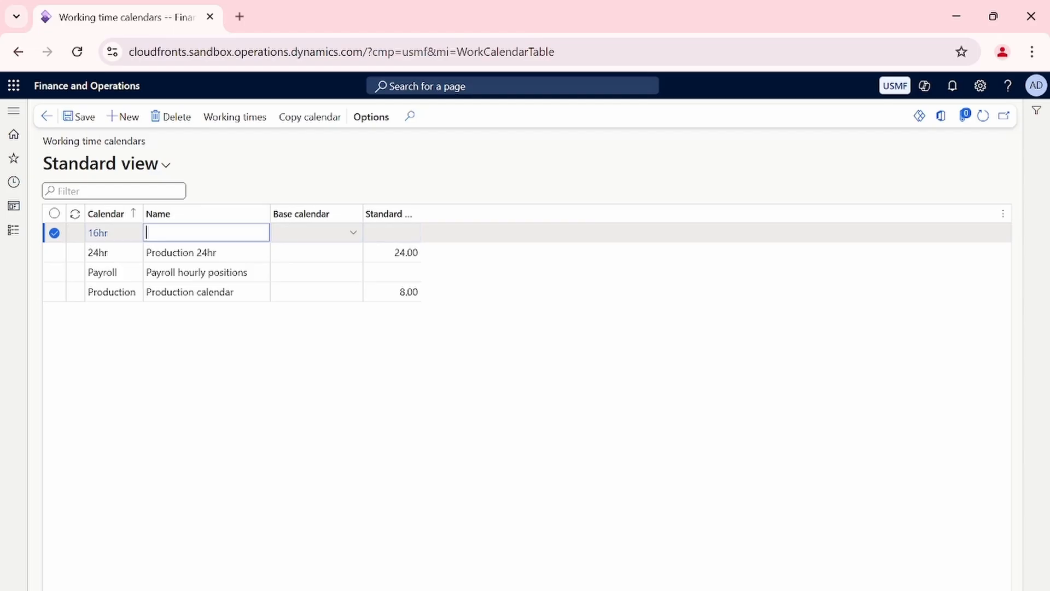
pyautogui.write('Production 16hr')
pyautogui.click(355, 235)
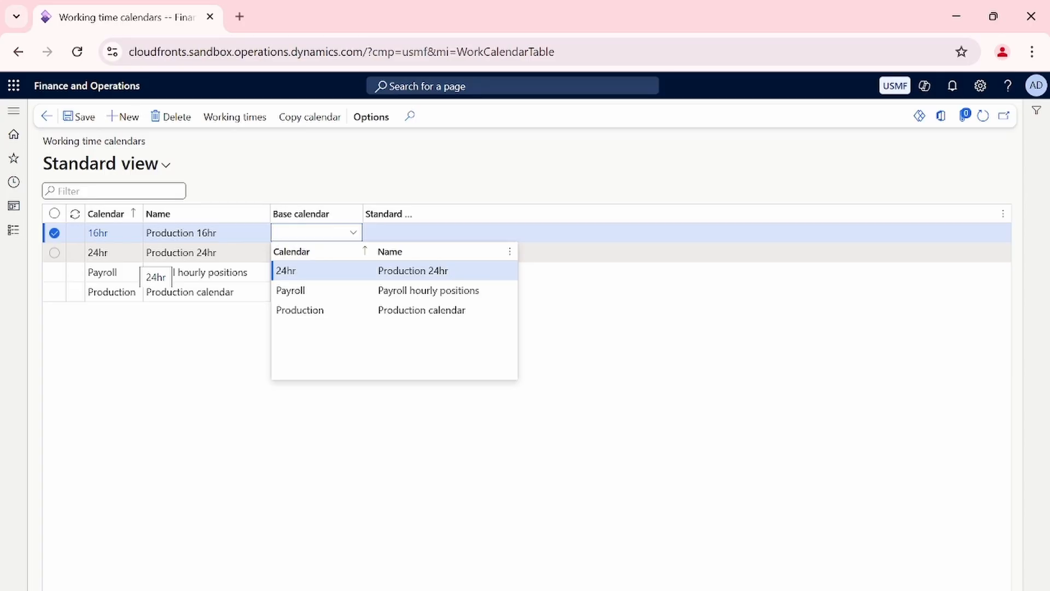
pyautogui.click(372, 184)
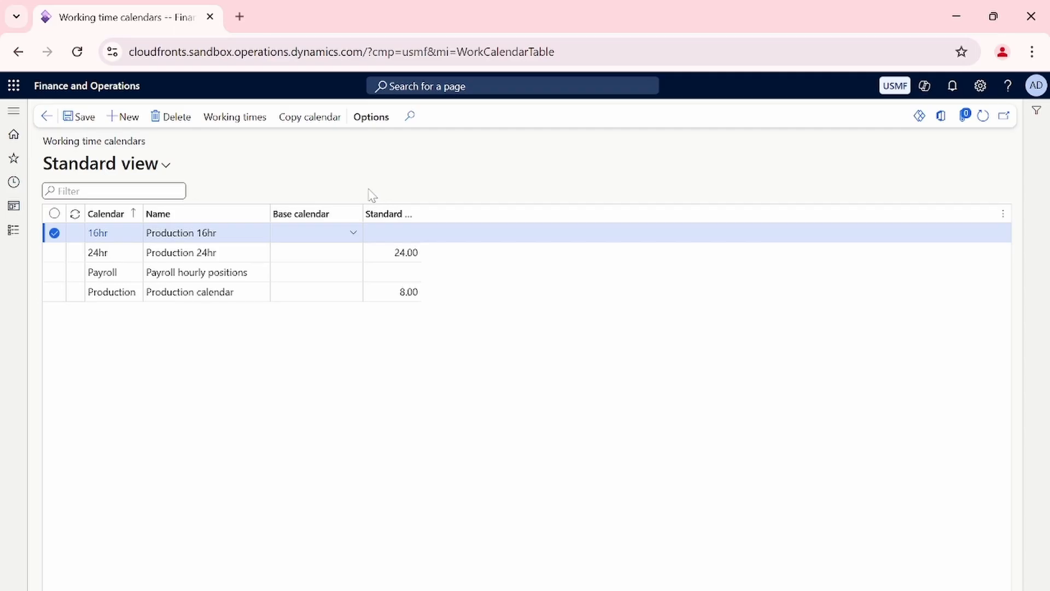
# Widen the standard work day column, set the 16hr calendar's standard work day to 16 hours, and save the calendar.
pyautogui.click(237, 253)
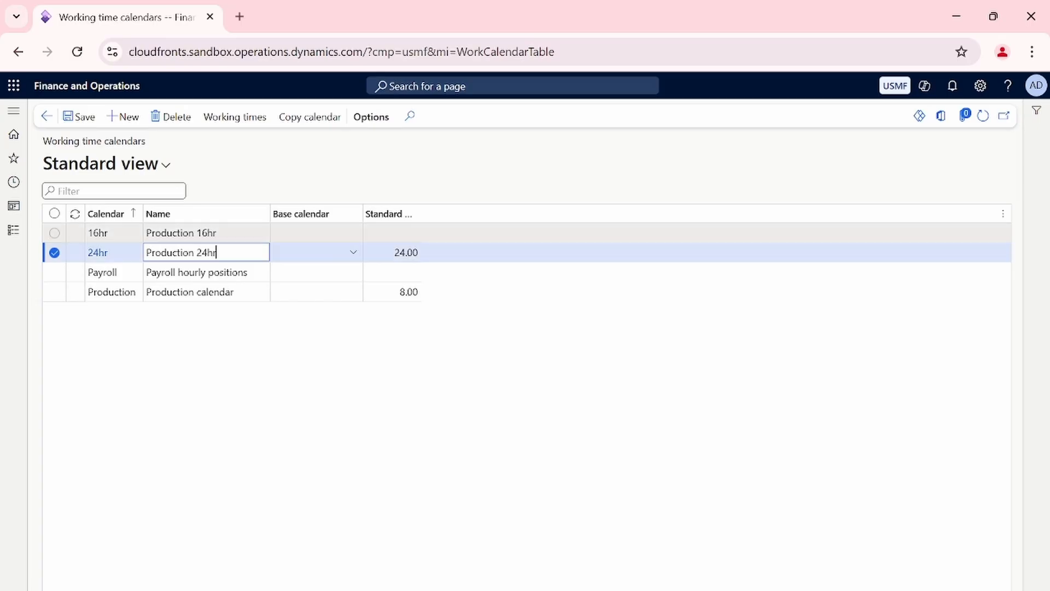
pyautogui.press('Up')
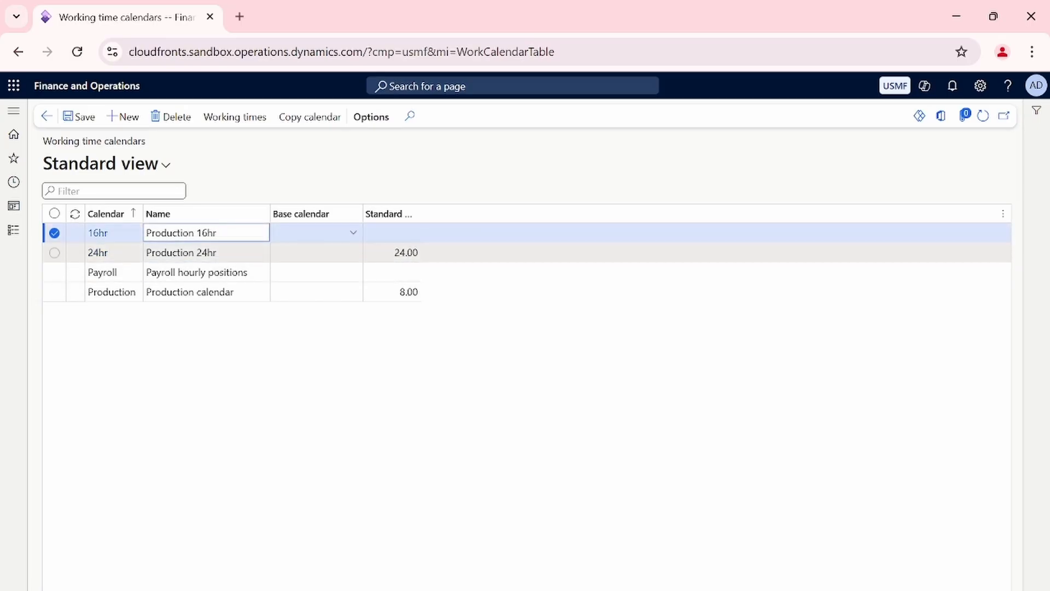
pyautogui.click(393, 232)
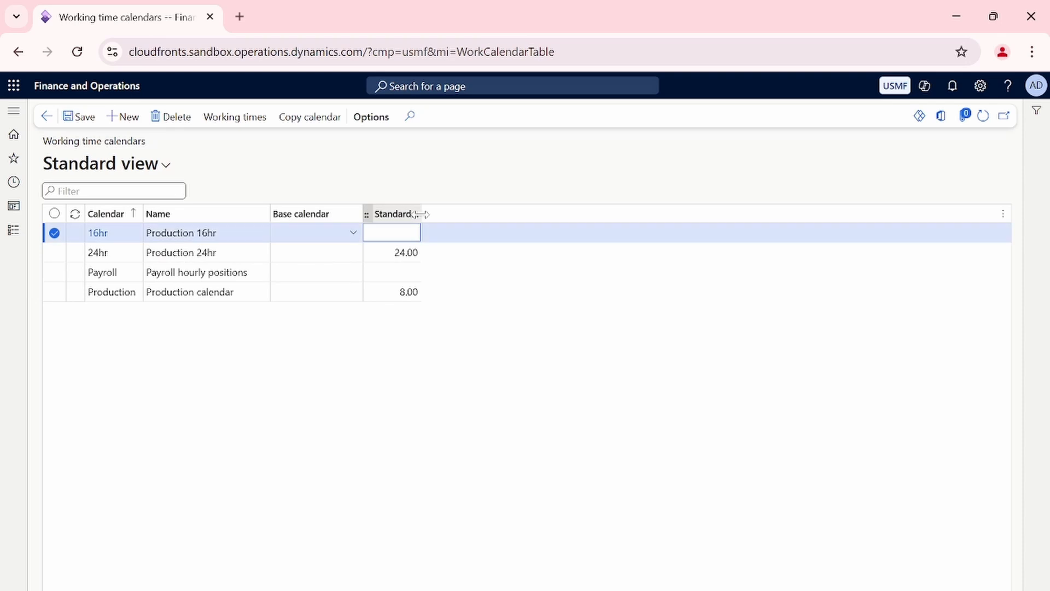
pyautogui.moveTo(419, 214); pyautogui.dragTo(491, 214)
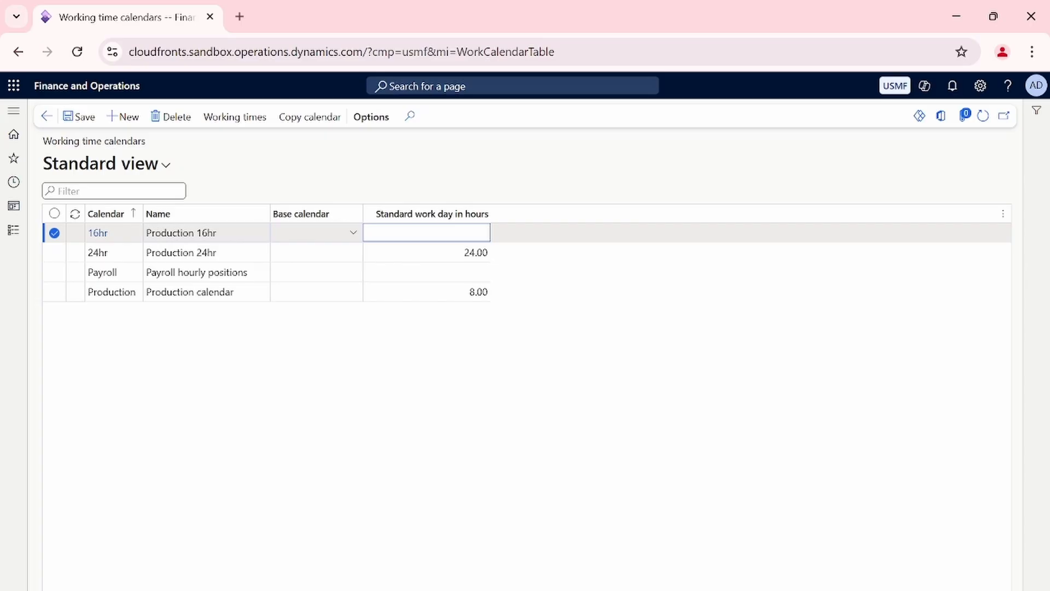
pyautogui.write('16')
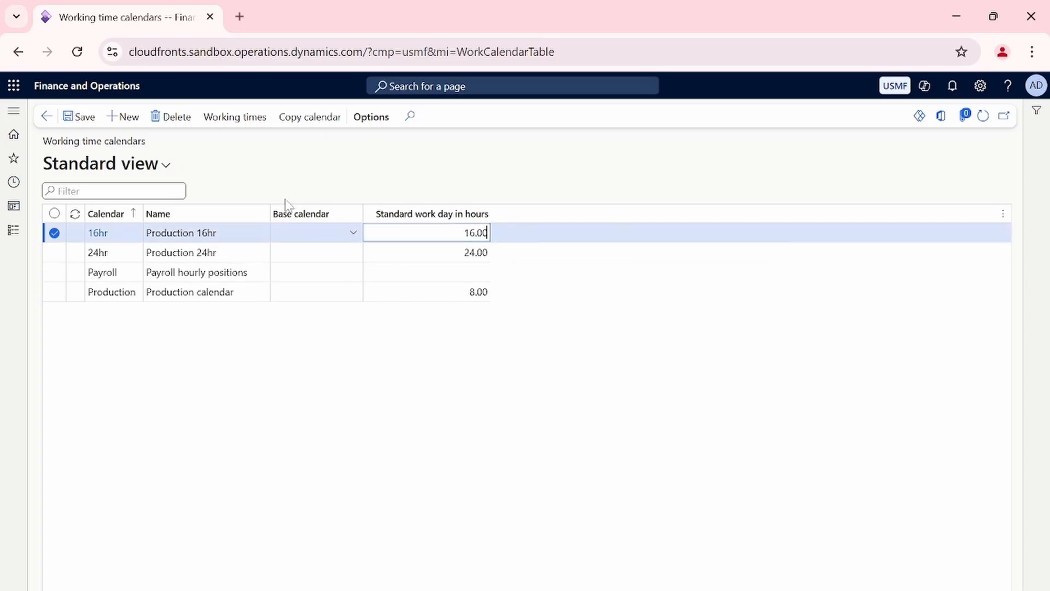
pyautogui.click(82, 117)
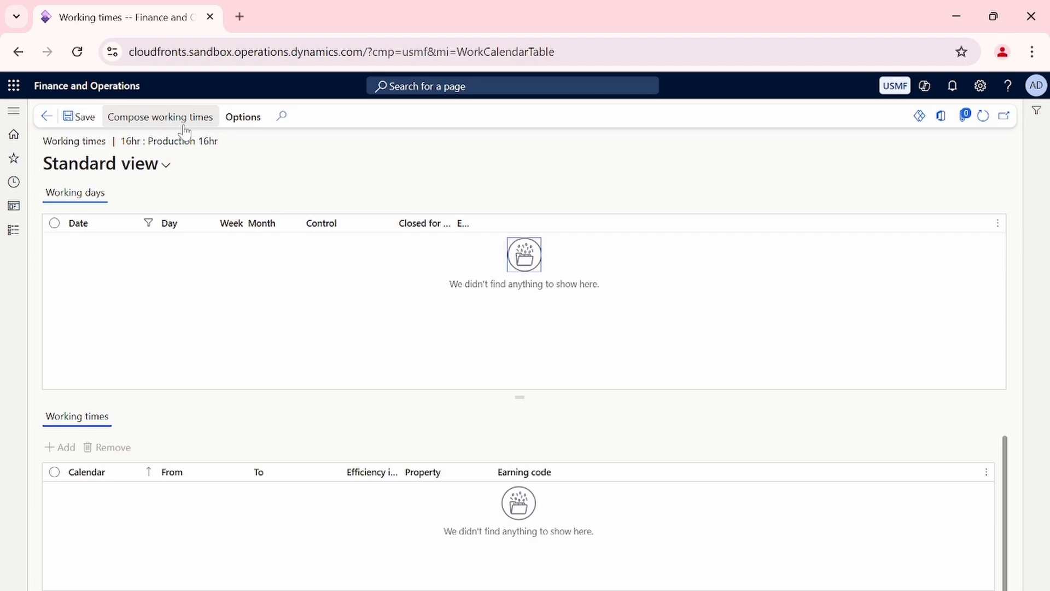
# Open the working time templates and create a template 16hr with the name 16 hours.
pyautogui.click(12, 233)
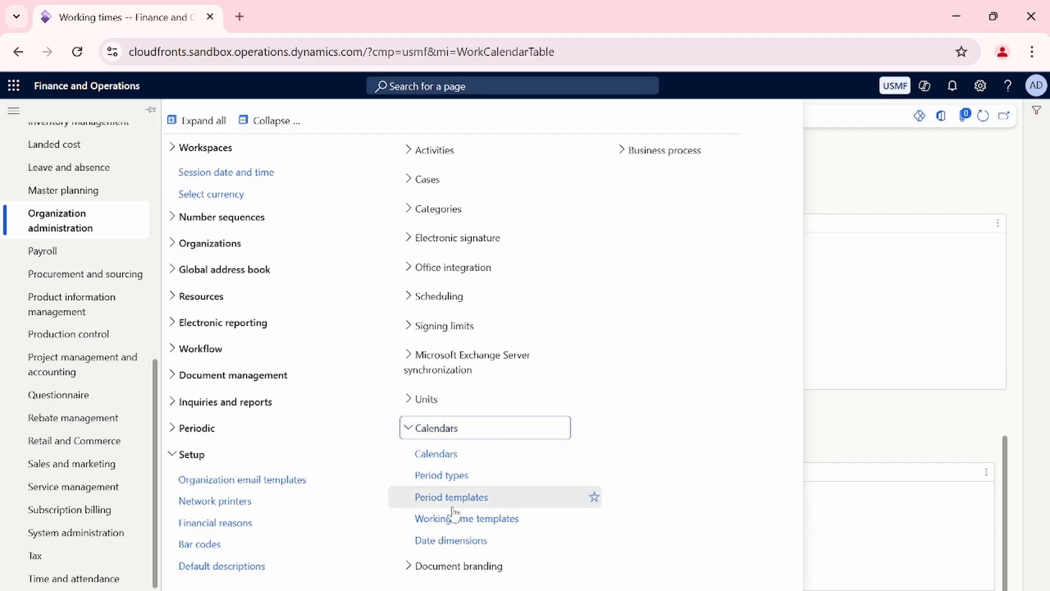
pyautogui.click(464, 522)
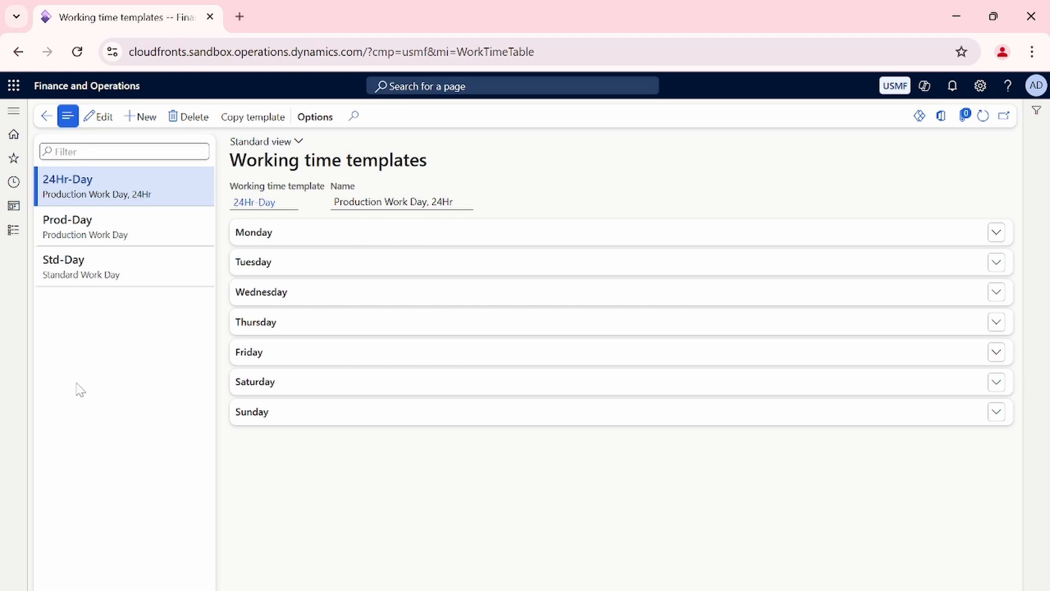
pyautogui.click(138, 118)
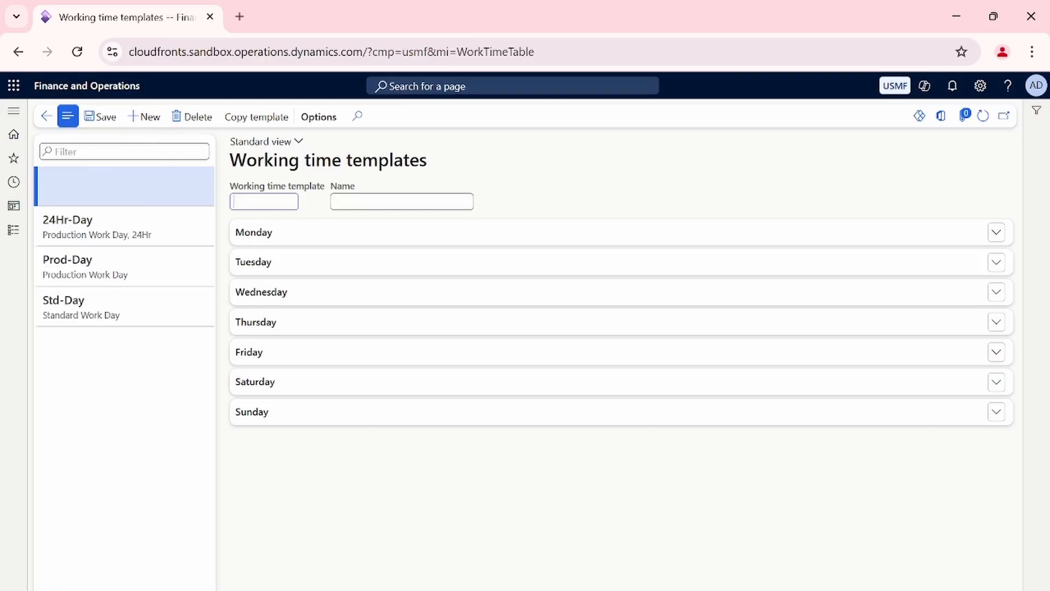
pyautogui.write('16g')
pyautogui.write('hr')
pyautogui.press('BackSpace')
pyautogui.press('BackSpace')
pyautogui.press('BackSpace')
pyautogui.write('hr')
pyautogui.press('Tab')
pyautogui.write('16 hours')
# Add a Monday working time line to the 16hr template and set its start time to 8:00 AM.
pyautogui.click(300, 237)
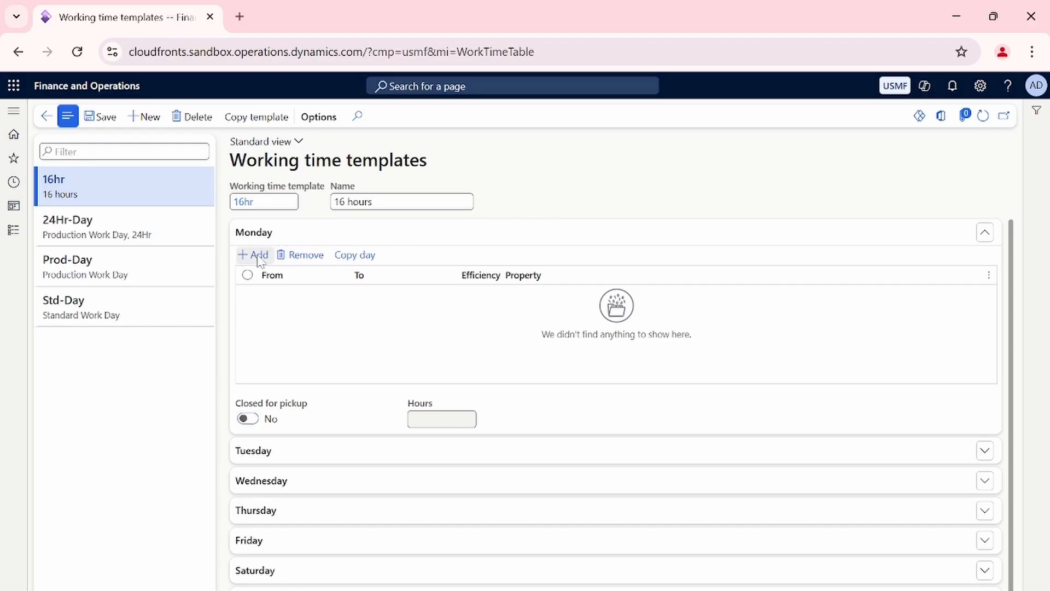
pyautogui.click(256, 256)
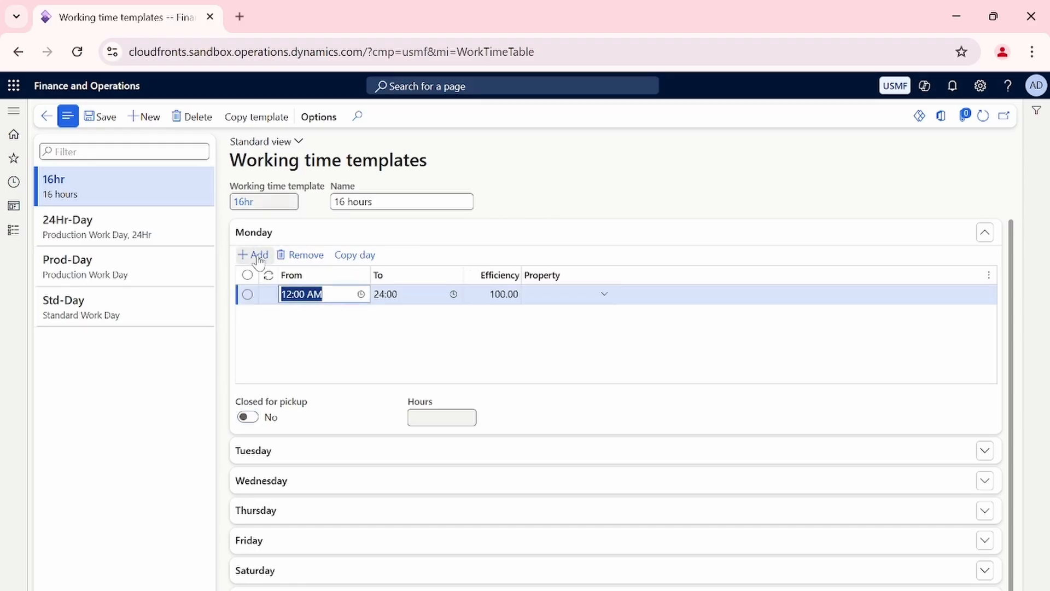
pyautogui.click(361, 294)
pyautogui.click(302, 314)
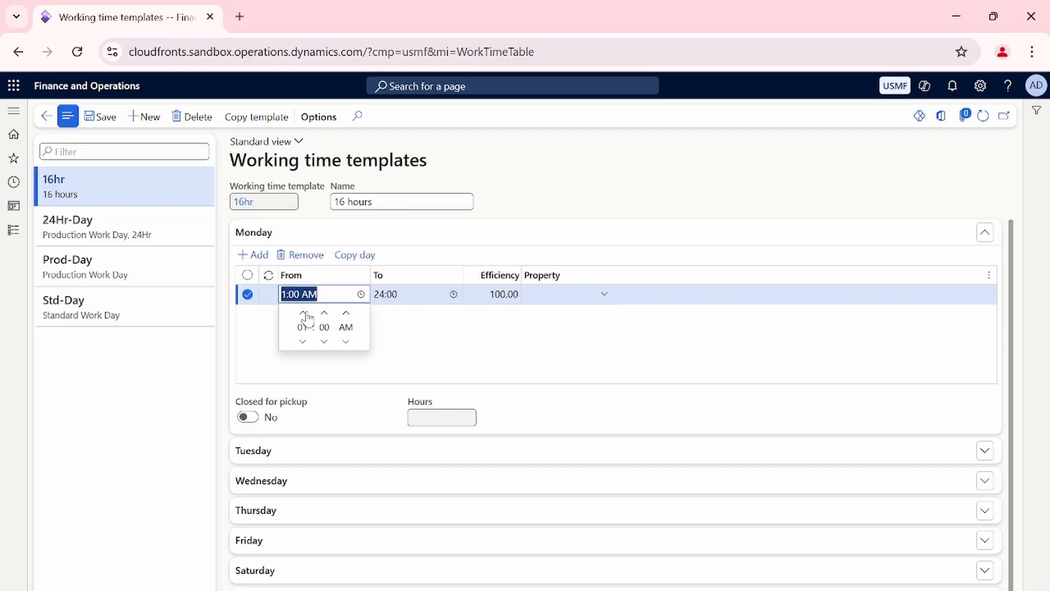
pyautogui.click(304, 314)
pyautogui.click(303, 313)
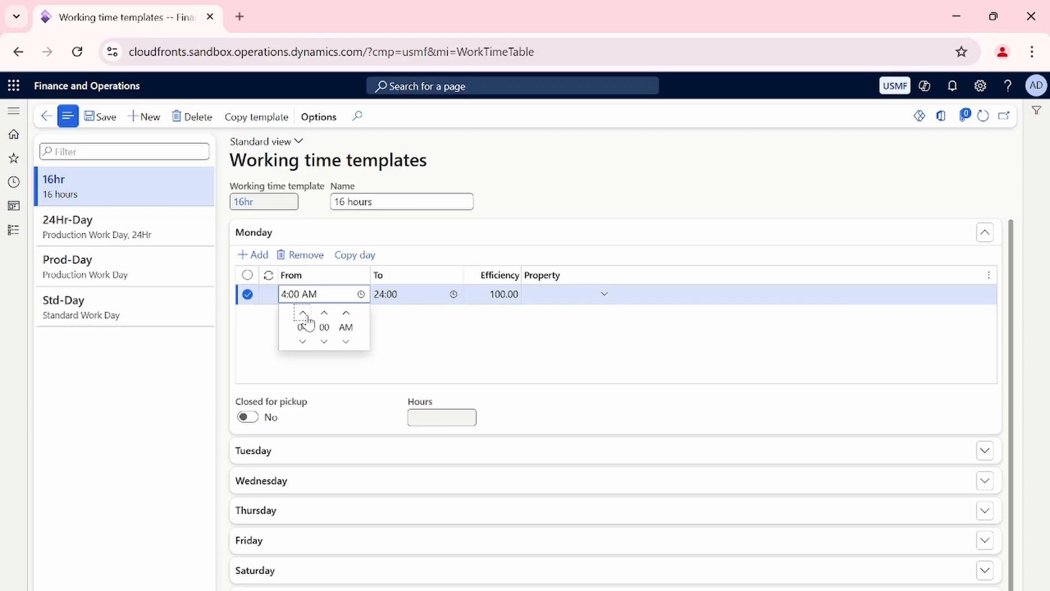
pyautogui.click(303, 314)
pyautogui.click(303, 314)
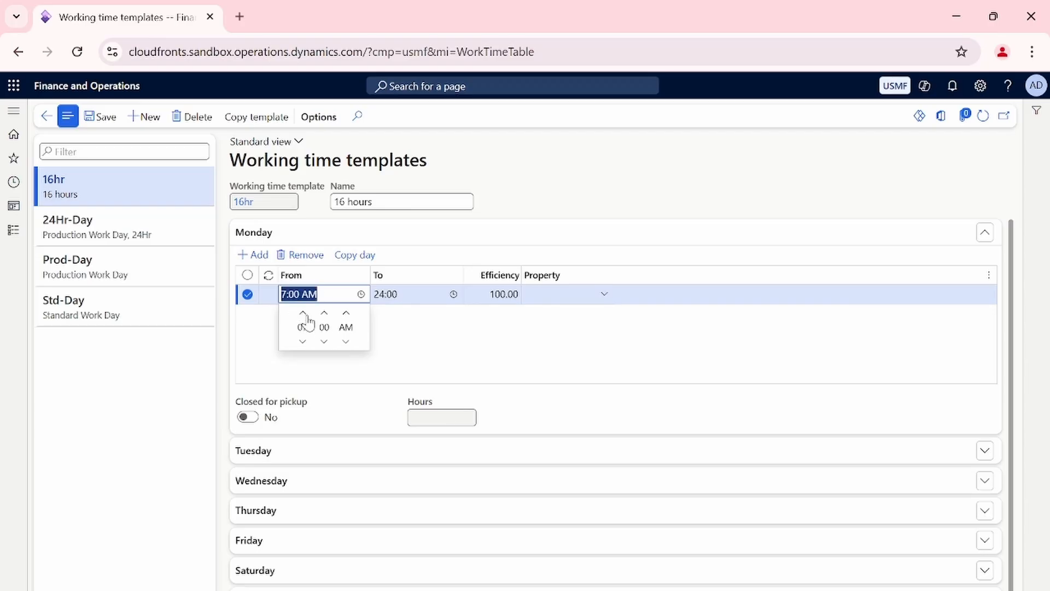
pyautogui.click(303, 313)
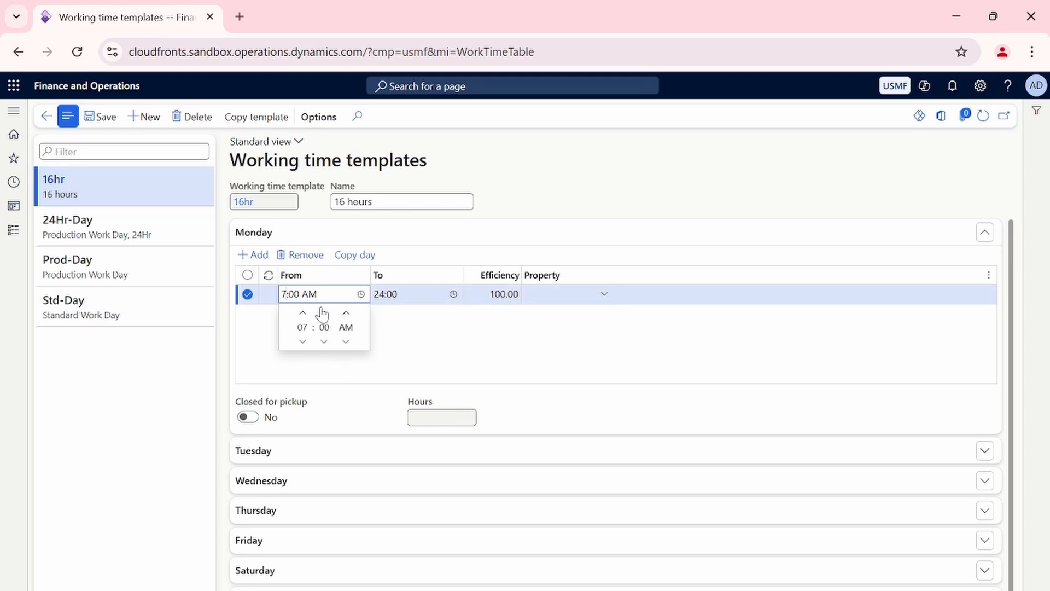
pyautogui.press('BackSpace')
pyautogui.write('8')
pyautogui.write(':3')
pyautogui.press('BackSpace')
pyautogui.press('BackSpace')
pyautogui.click(267, 329)
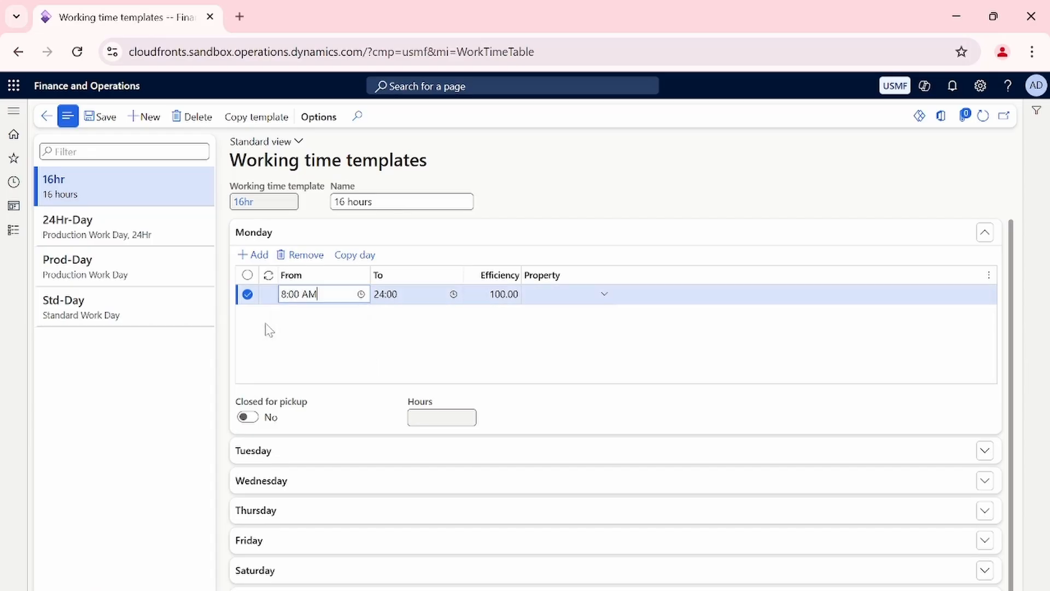
# Set the end time of the Monday line starting at 8:00 AM to 1:00 PM.
pyautogui.press('Tab')
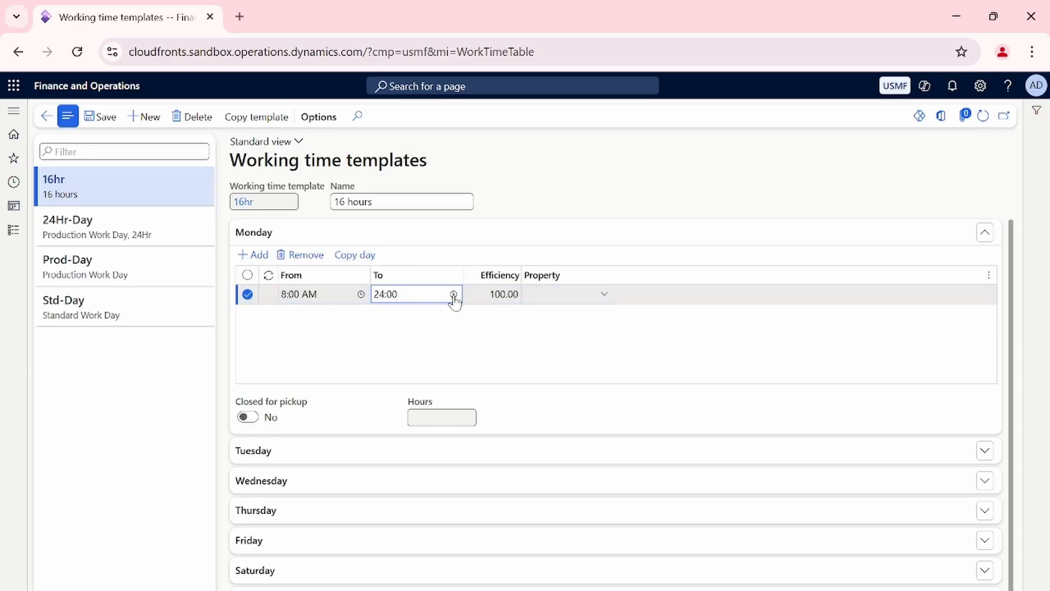
pyautogui.click(454, 294)
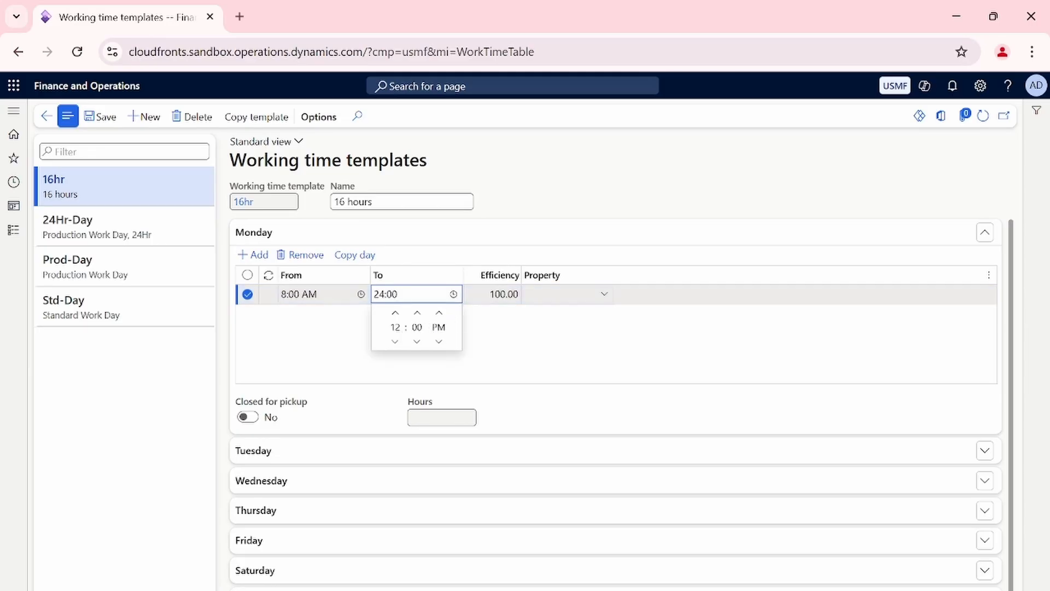
pyautogui.press('BackSpace')
pyautogui.press('BackSpace')
pyautogui.write('13')
pyautogui.press('Return')
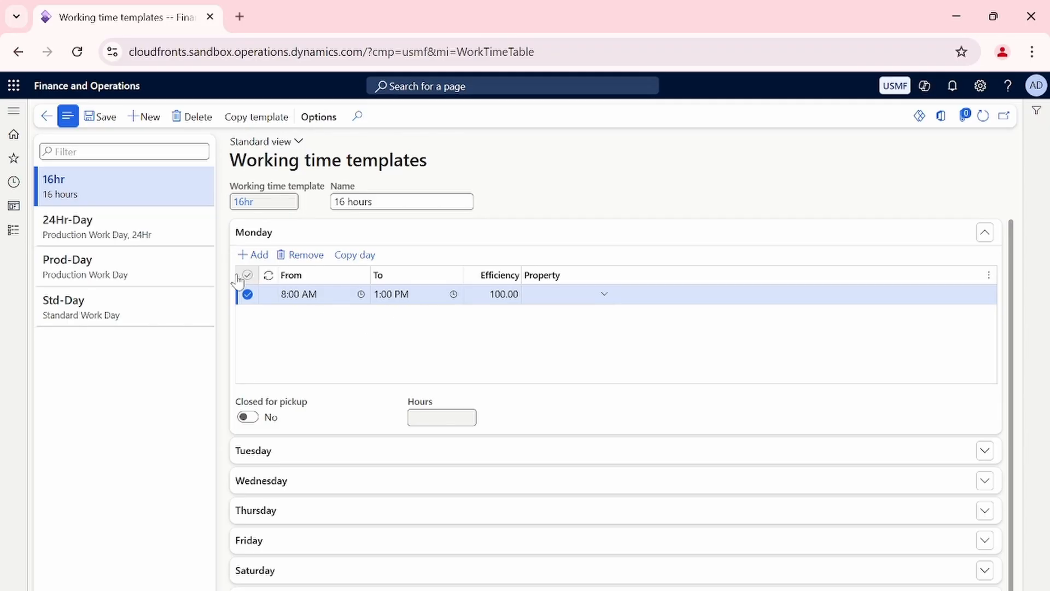
# Add a second Monday working time line running from 1:30 PM to 5:00 PM.
pyautogui.hotkey('alt', 'n')
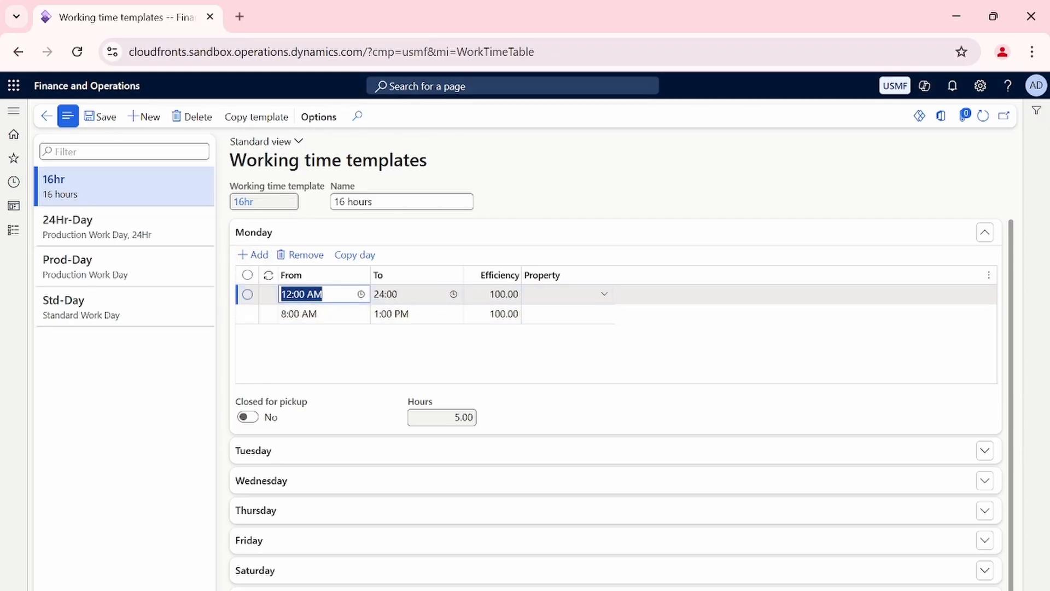
pyautogui.click(361, 295)
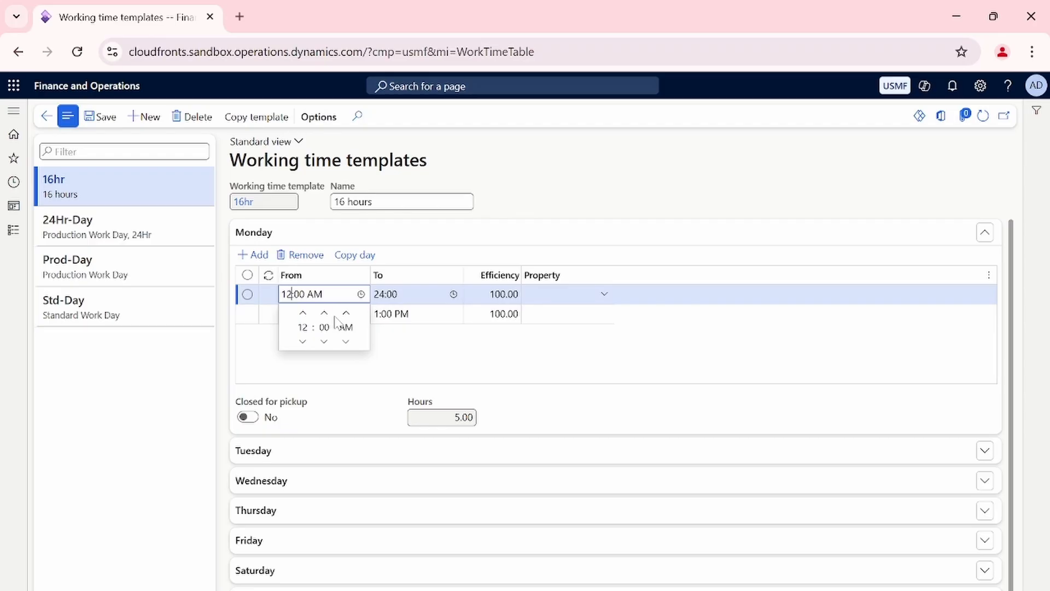
pyautogui.press('BackSpace')
pyautogui.press('BackSpace')
pyautogui.write('1')
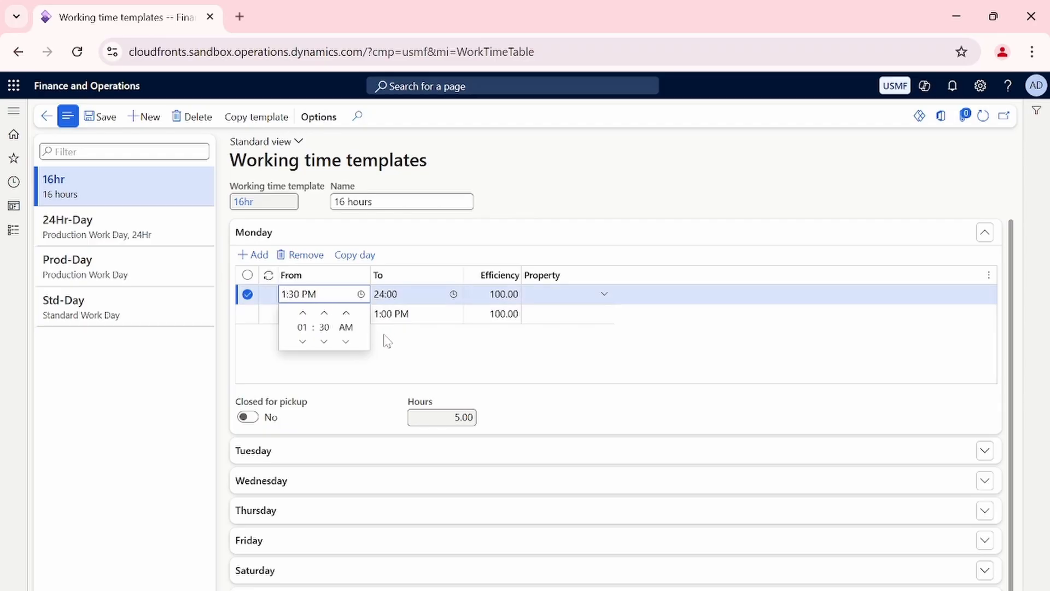
pyautogui.click(410, 349)
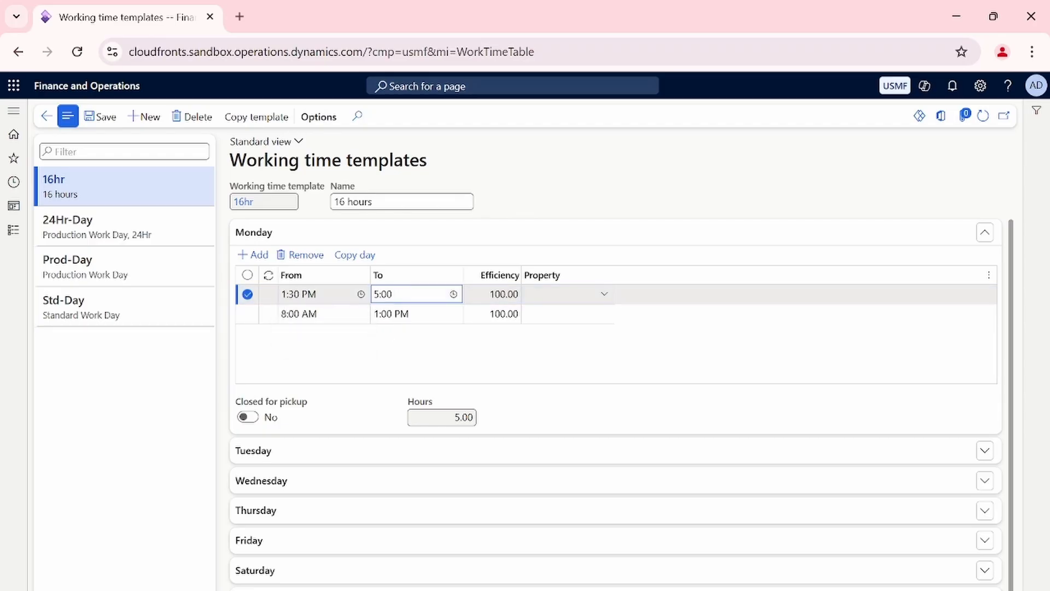
pyautogui.write('PM')
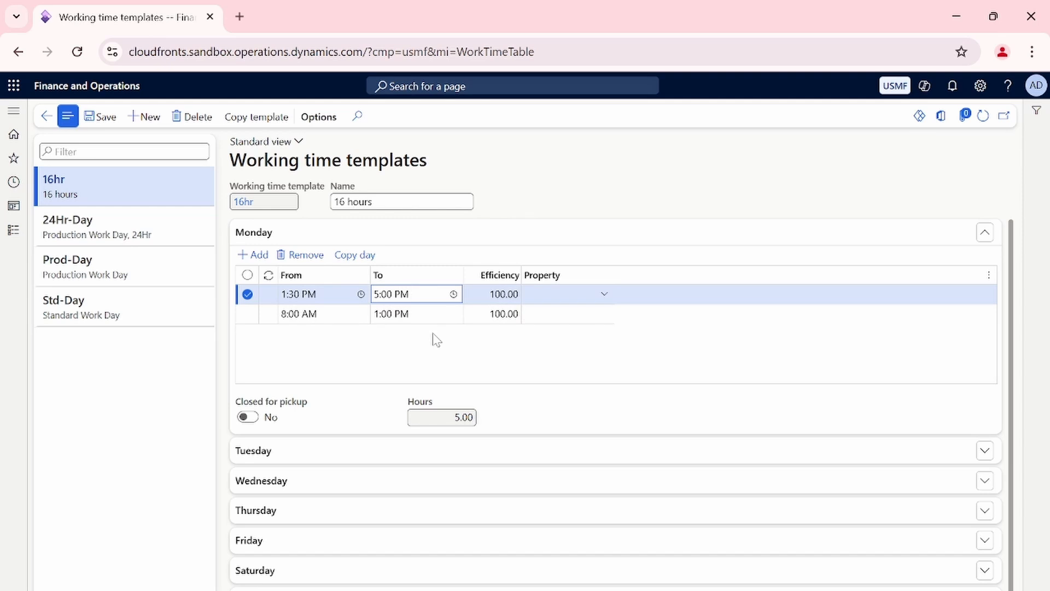
# Add a third Monday working time line and set its start time to 5:30 PM.
pyautogui.hotkey('alt', 'n')
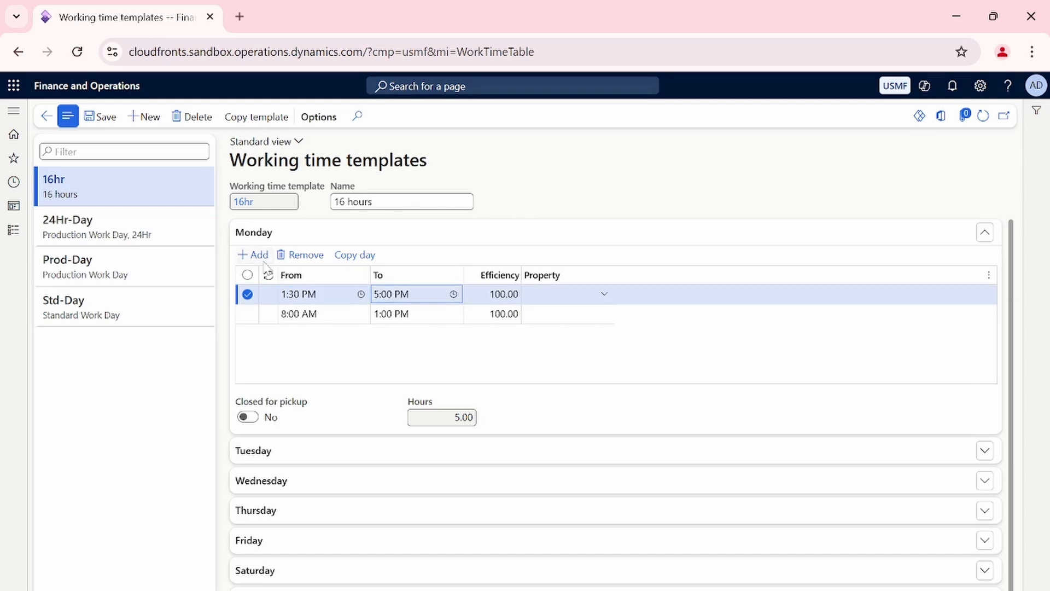
pyautogui.click(315, 295)
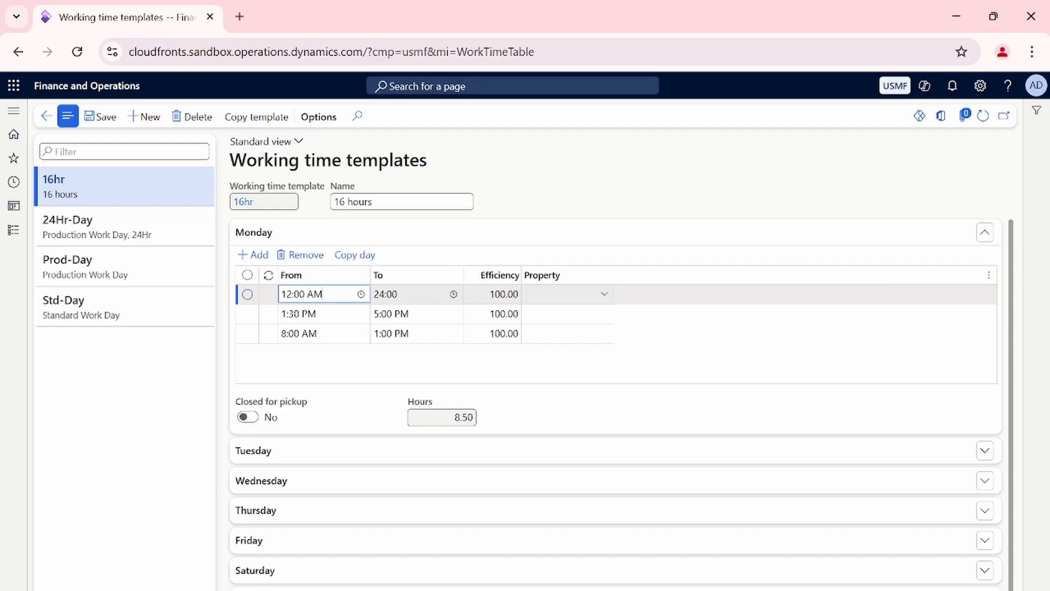
pyautogui.press('BackSpace')
pyautogui.write('P')
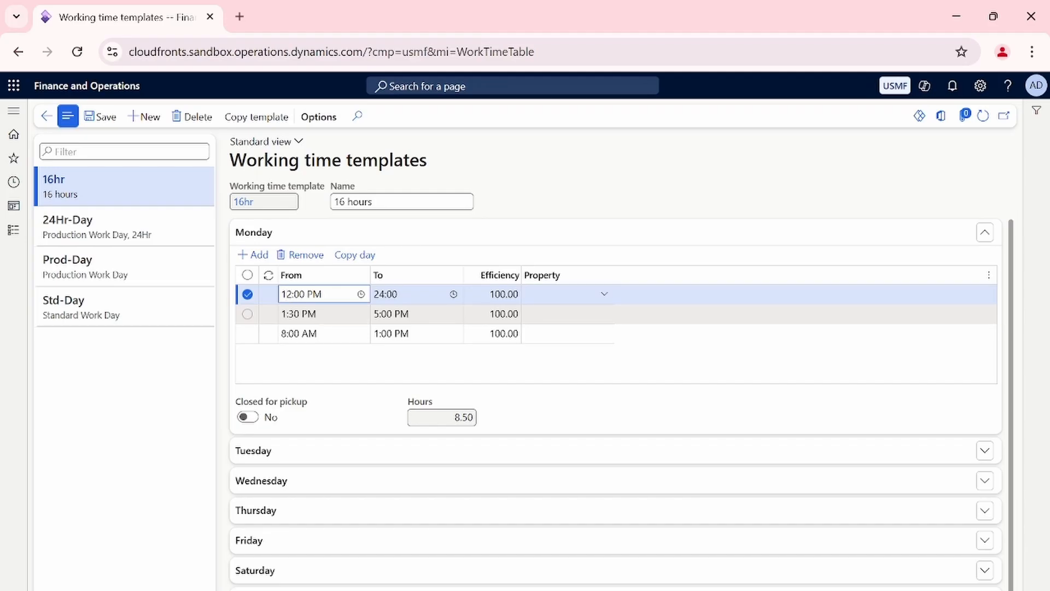
pyautogui.press('BackSpace')
pyautogui.press('BackSpace')
pyautogui.write('5')
pyautogui.press('Right')
pyautogui.press('Right')
pyautogui.press('BackSpace')
pyautogui.write('3')
# Set the end time of the Monday line starting at 5:30 PM to 8:00 PM.
pyautogui.click(387, 294)
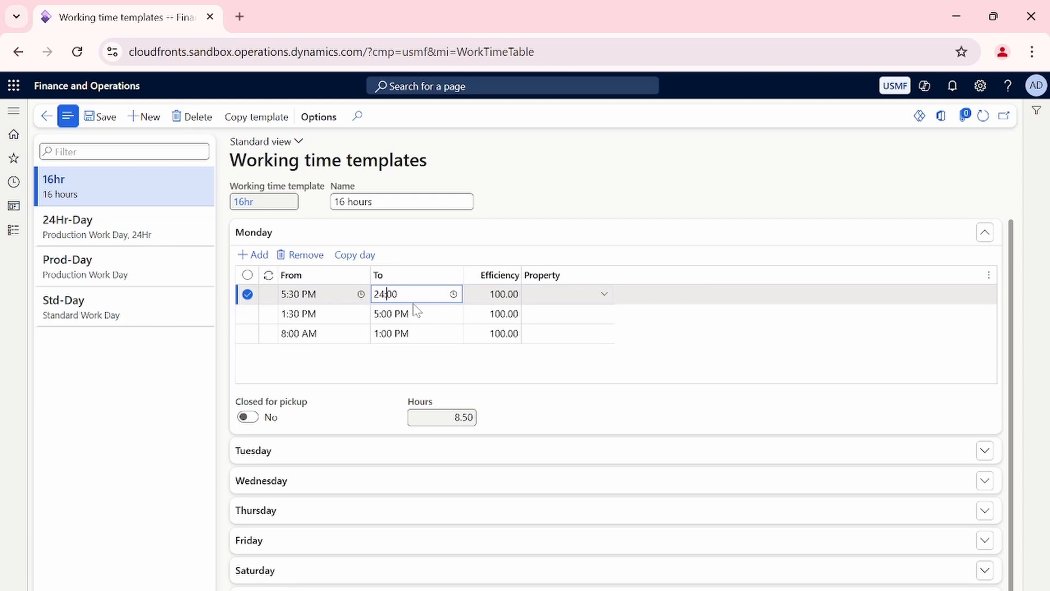
pyautogui.press('BackSpace')
pyautogui.press('BackSpace')
pyautogui.write('8')
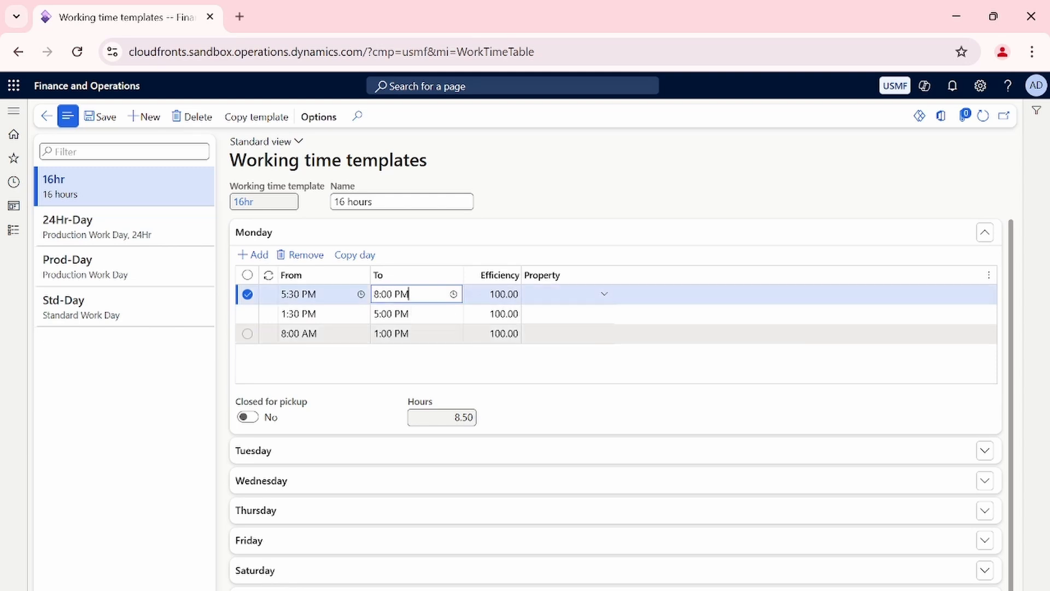
# Add a fourth Monday working time line and set its start time to 8:30 PM.
pyautogui.click(259, 257)
pyautogui.write('8')
pyautogui.press('Right')
pyautogui.press('Right')
pyautogui.press('BackSpace')
pyautogui.write('3')
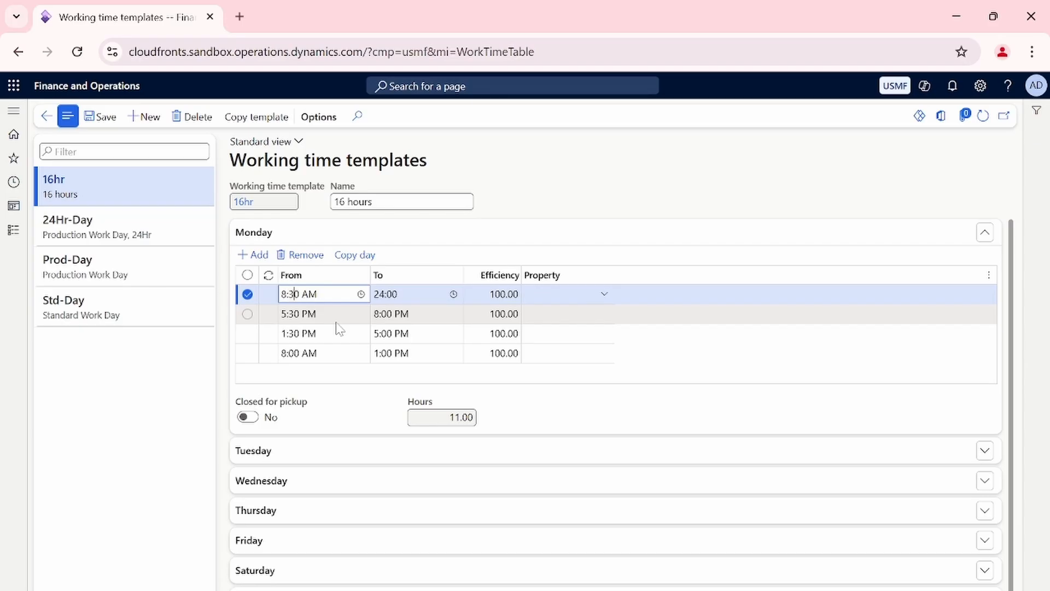
# Set the end time of the Monday line starting at 8:30 PM to 11:30 PM.
pyautogui.click(411, 294)
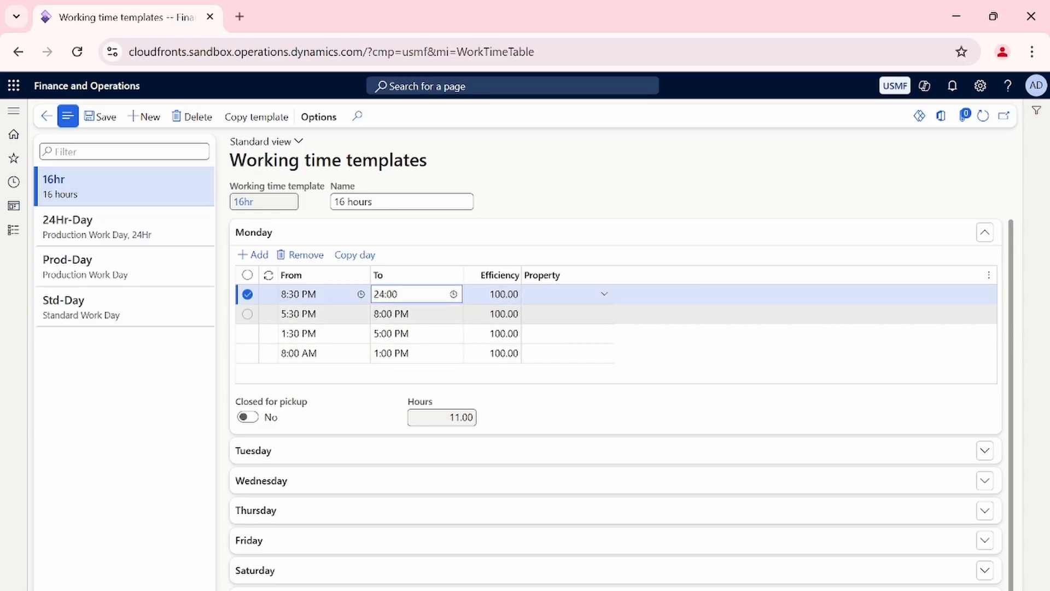
pyautogui.write('11')
pyautogui.press('Right')
pyautogui.press('Right')
pyautogui.press('BackSpace')
pyautogui.write('3')
pyautogui.press('Right')
pyautogui.write('PM')
pyautogui.click(530, 418)
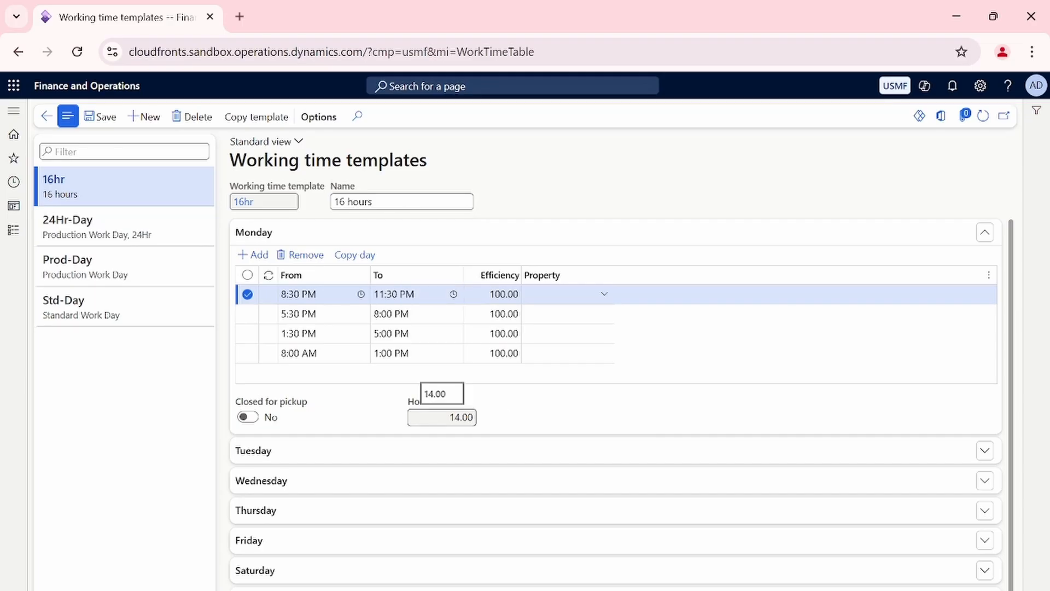
# Check the total Monday hours and the efficiency percentage of each Monday working time line.
pyautogui.moveTo(447, 417); pyautogui.dragTo(500, 417)
pyautogui.click(501, 408)
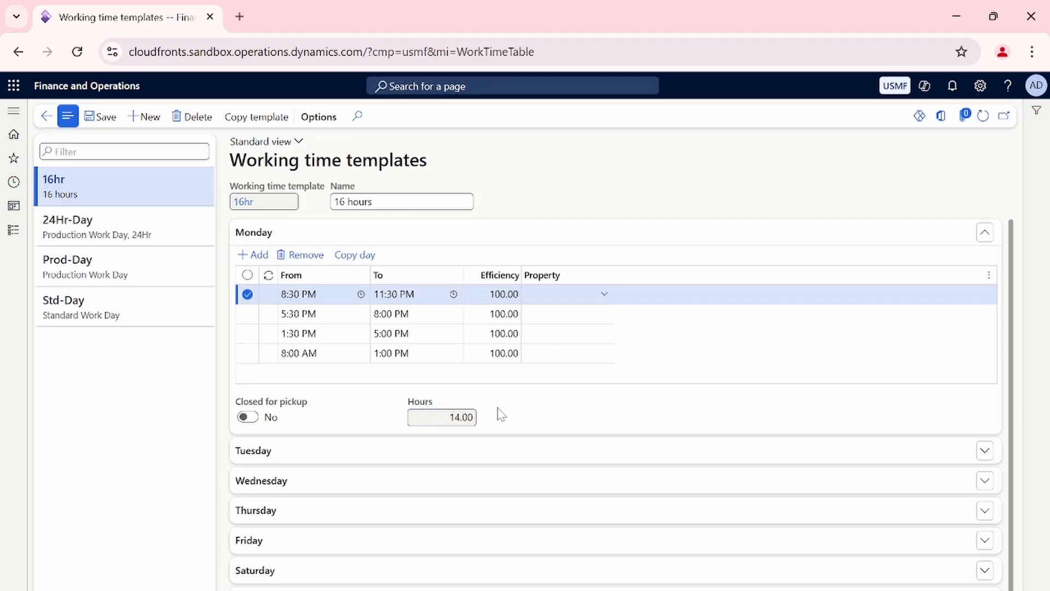
pyautogui.click(495, 294)
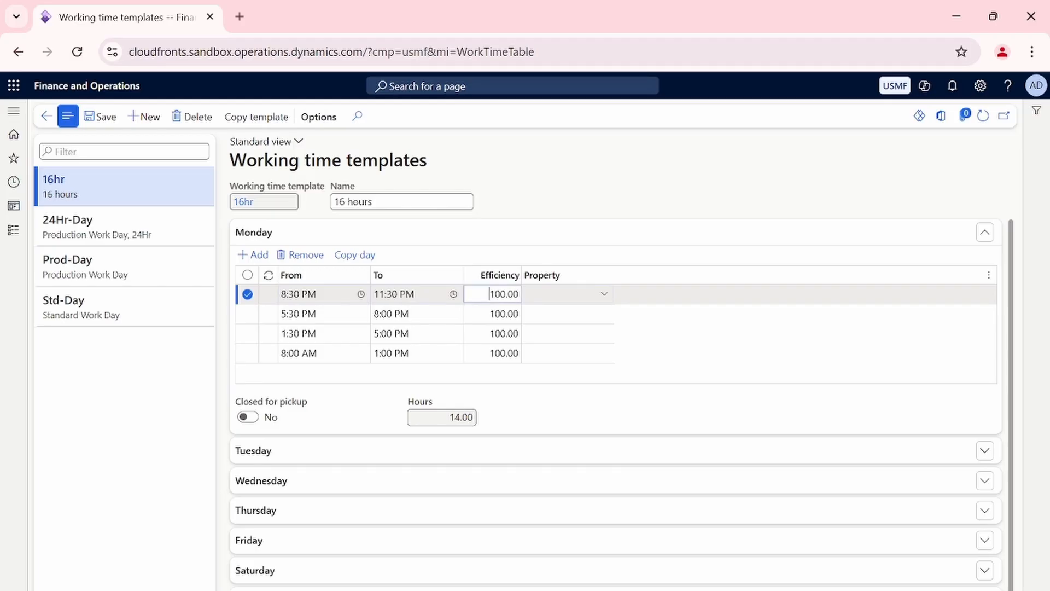
pyautogui.click(494, 313)
pyautogui.click(494, 333)
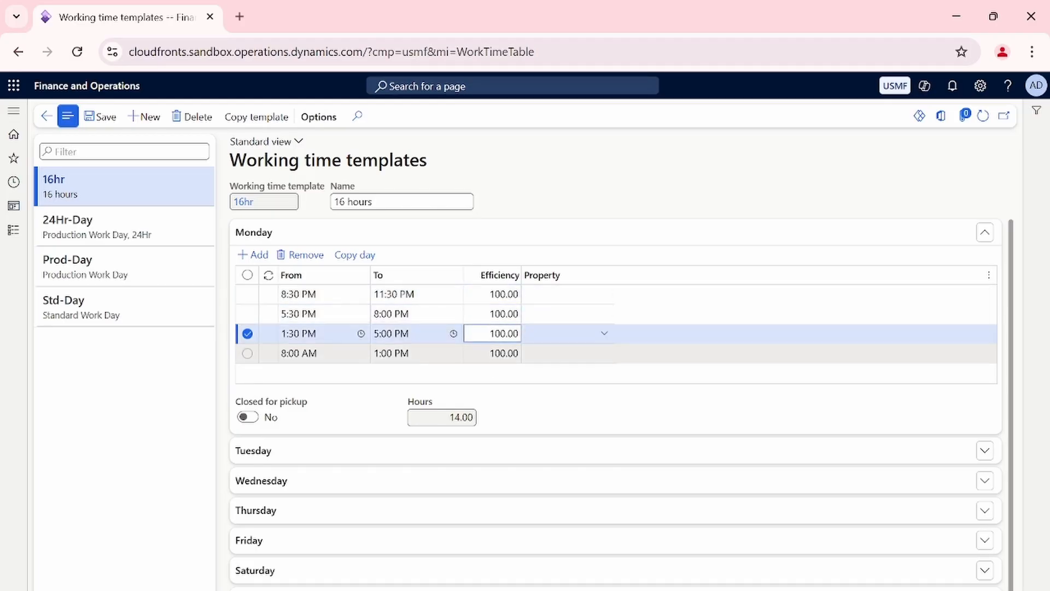
pyautogui.click(492, 355)
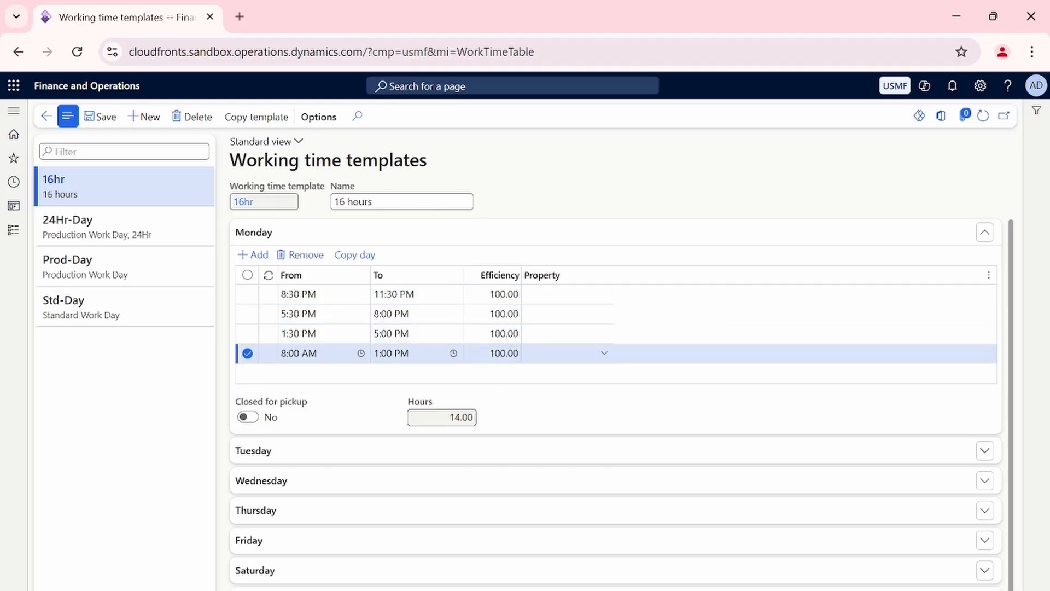
pyautogui.moveTo(444, 418); pyautogui.dragTo(520, 424)
pyautogui.click(517, 417)
pyautogui.moveTo(446, 418); pyautogui.dragTo(549, 403)
pyautogui.click(549, 403)
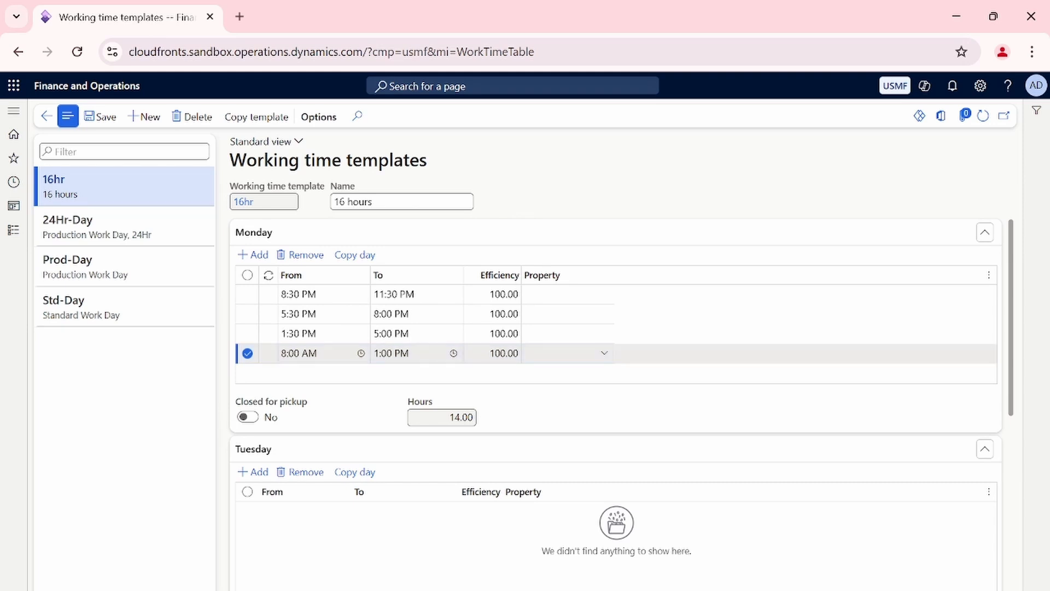
# Copy the Monday working times to Tuesday in the 16hr template.
pyautogui.click(356, 255)
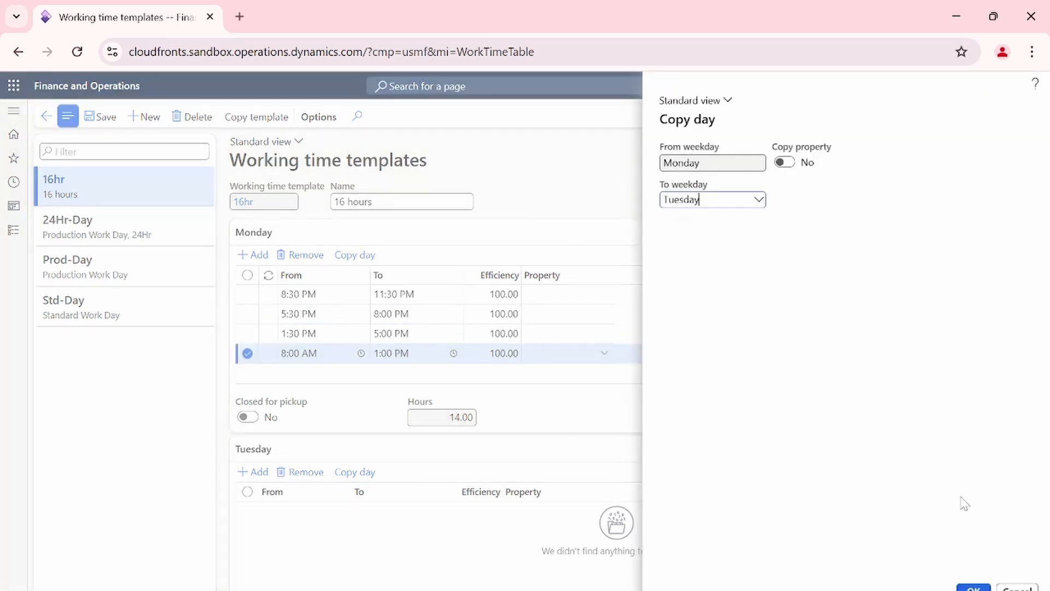
pyautogui.click(974, 588)
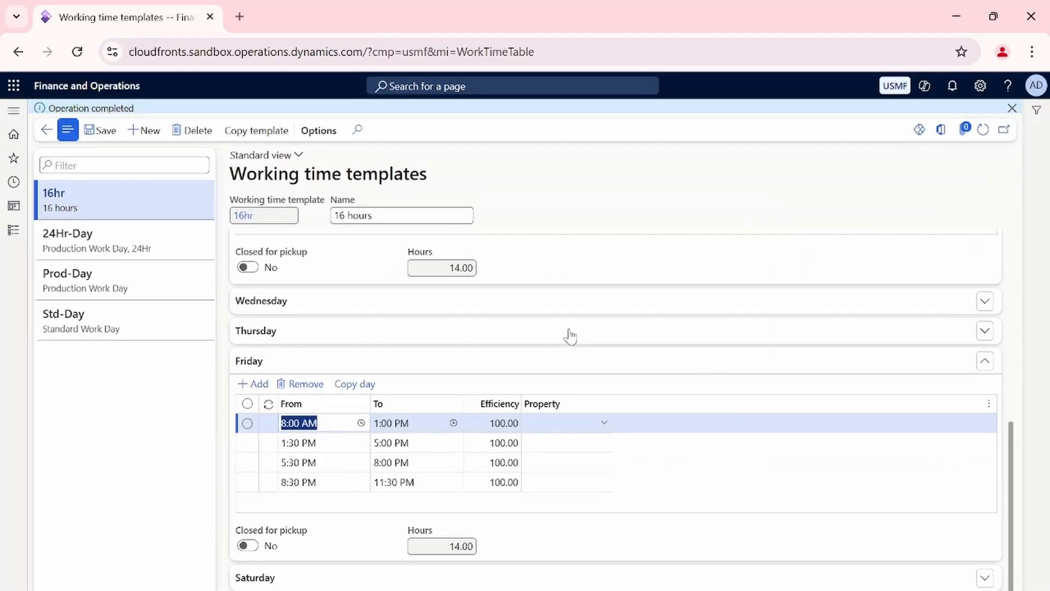
pyautogui.scroll(5, 409, 358)
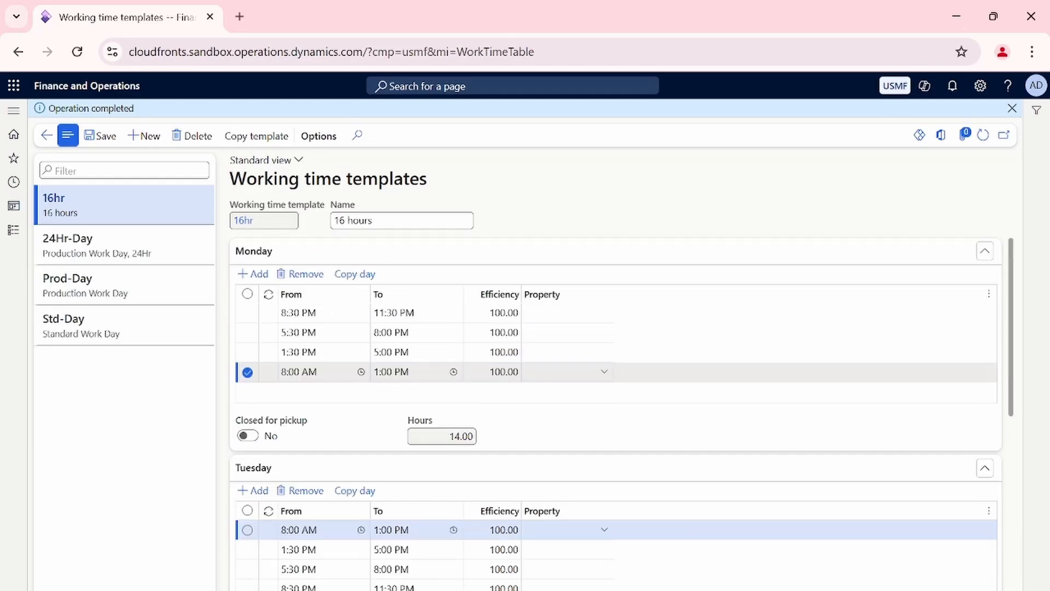
# Expand the Wednesday section and copy the Tuesday working times to Wednesday.
pyautogui.scroll(-2, 410, 383)
pyautogui.click(380, 522)
pyautogui.scroll(-2, 417, 495)
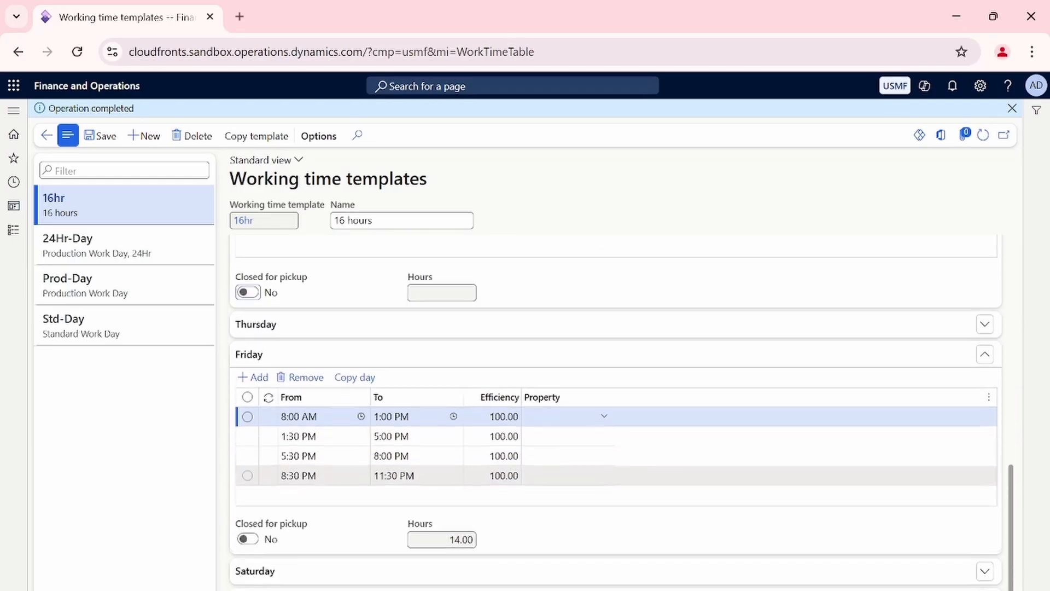
pyautogui.scroll(3, 420, 472)
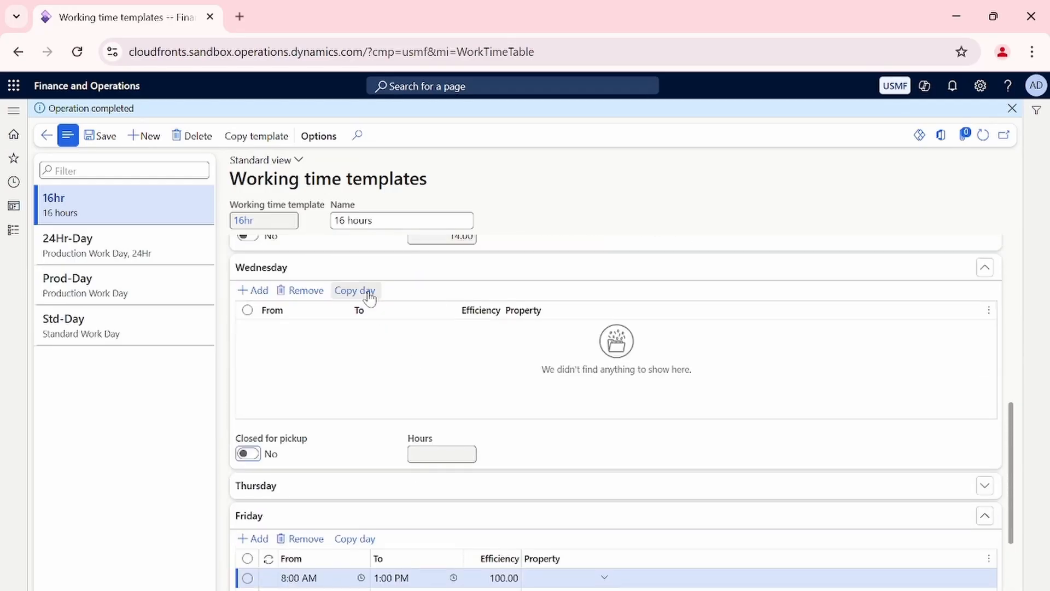
pyautogui.scroll(3, 368, 296)
pyautogui.scroll(2, 372, 285)
pyautogui.click(355, 319)
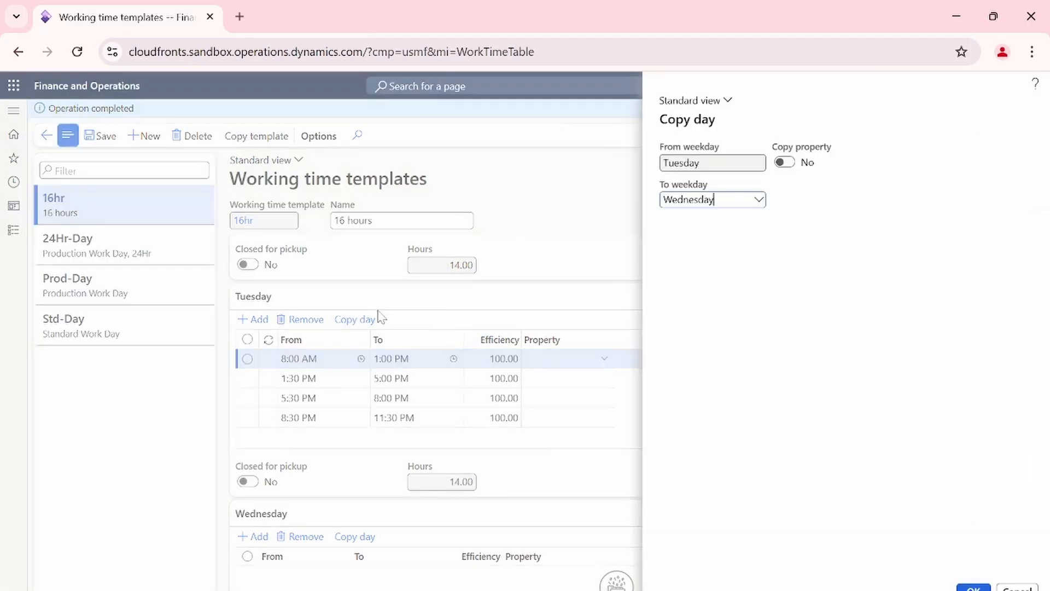
pyautogui.click(974, 587)
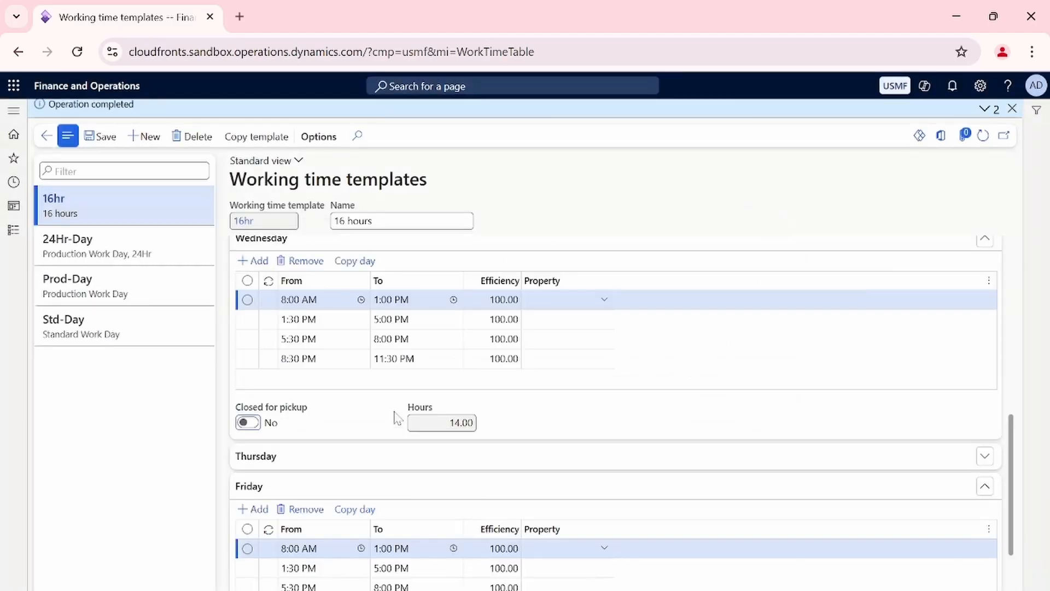
# Expand the Thursday section and copy the Wednesday working times to Thursday.
pyautogui.scroll(-2, 395, 411)
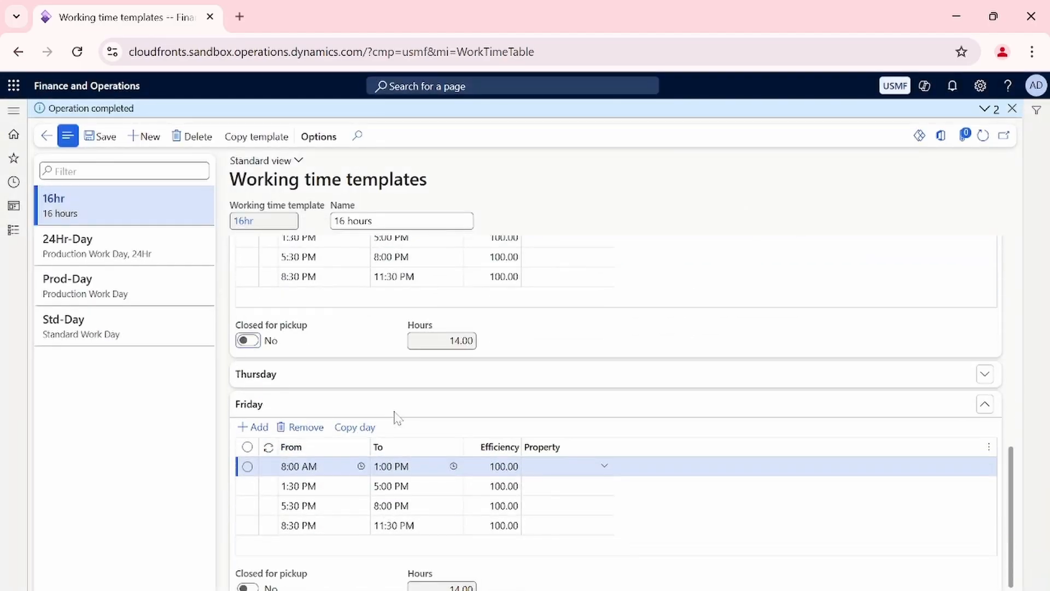
pyautogui.click(406, 377)
pyautogui.click(373, 398)
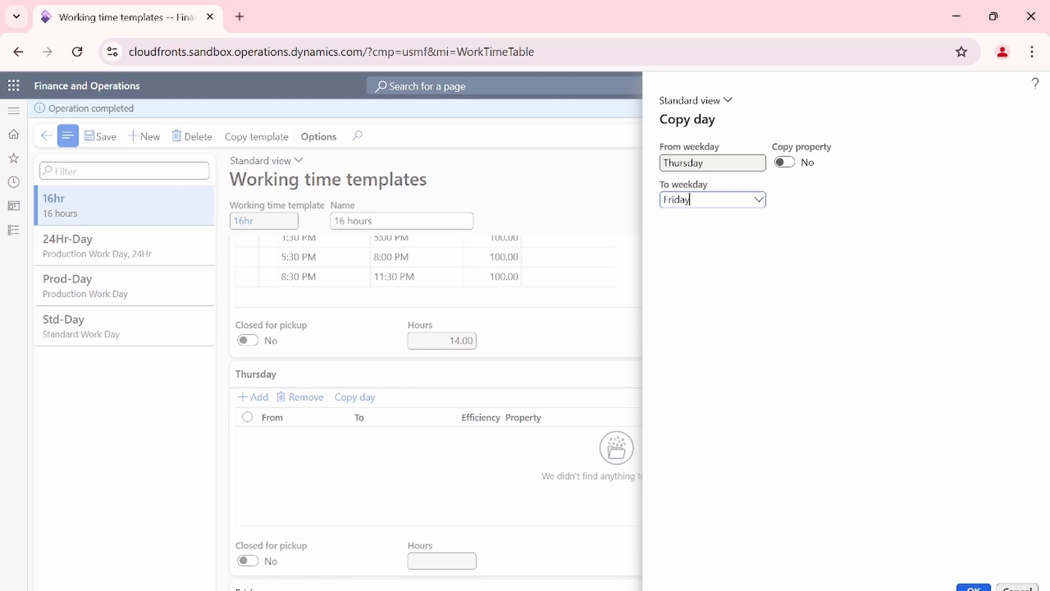
pyautogui.click(500, 460)
pyautogui.scroll(3, 500, 459)
pyautogui.click(355, 343)
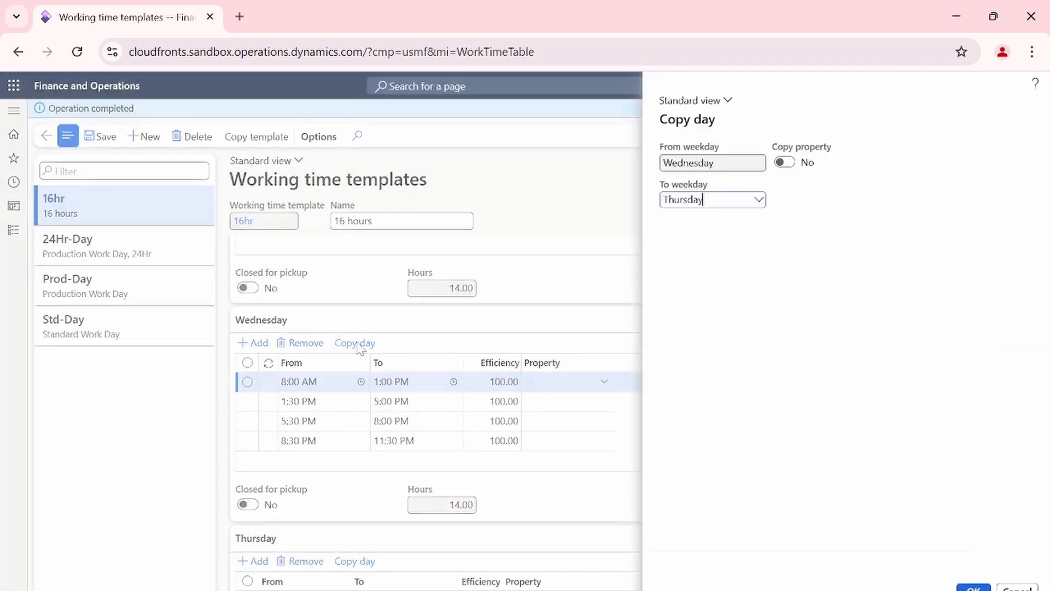
pyautogui.click(972, 587)
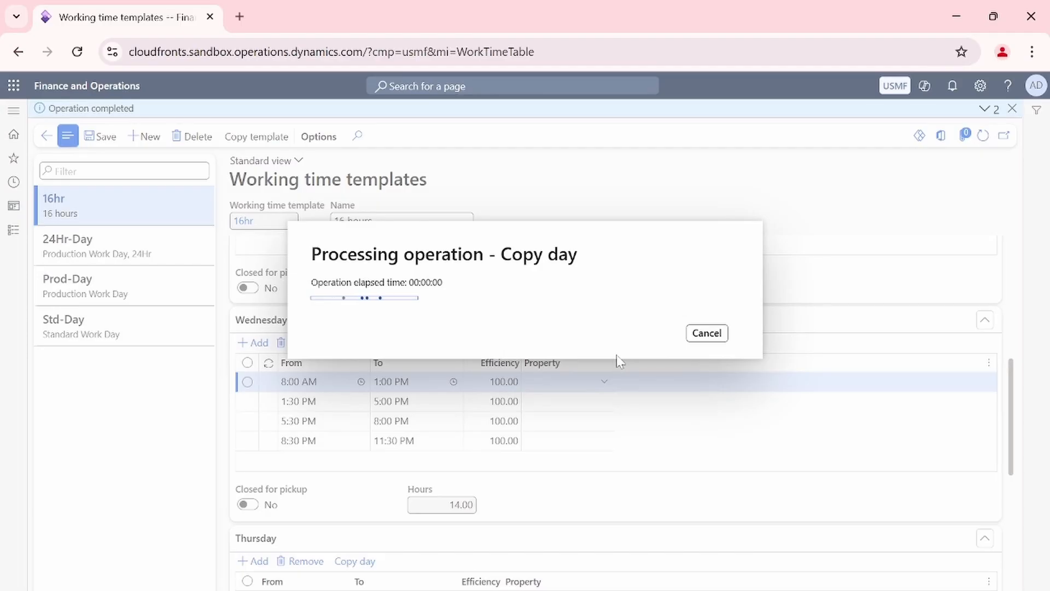
# Try to copy the Thursday working times to Friday and dismiss the resulting messages.
pyautogui.scroll(-1, 547, 362)
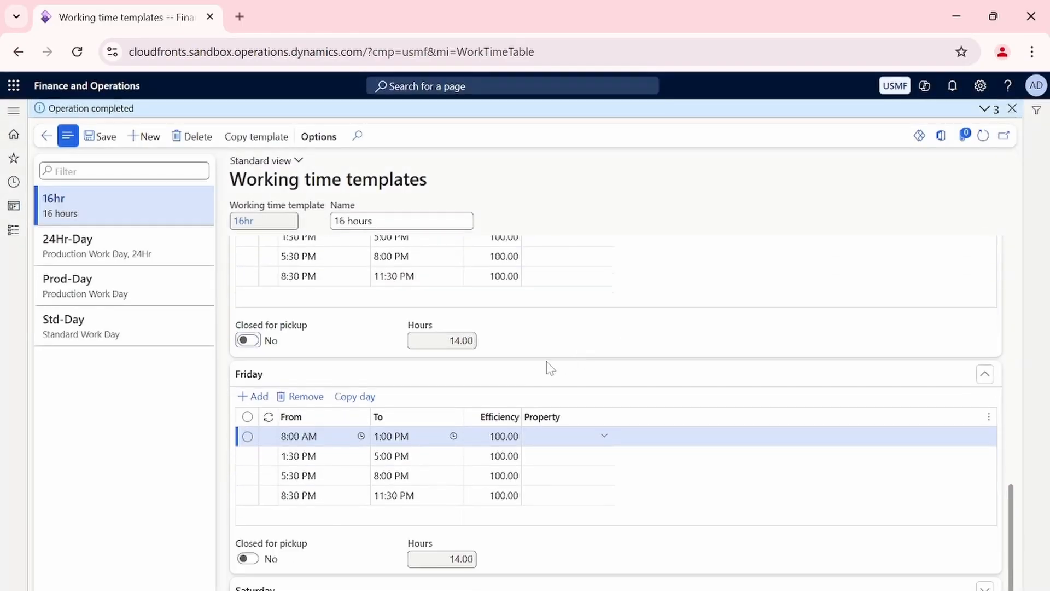
pyautogui.scroll(2, 426, 380)
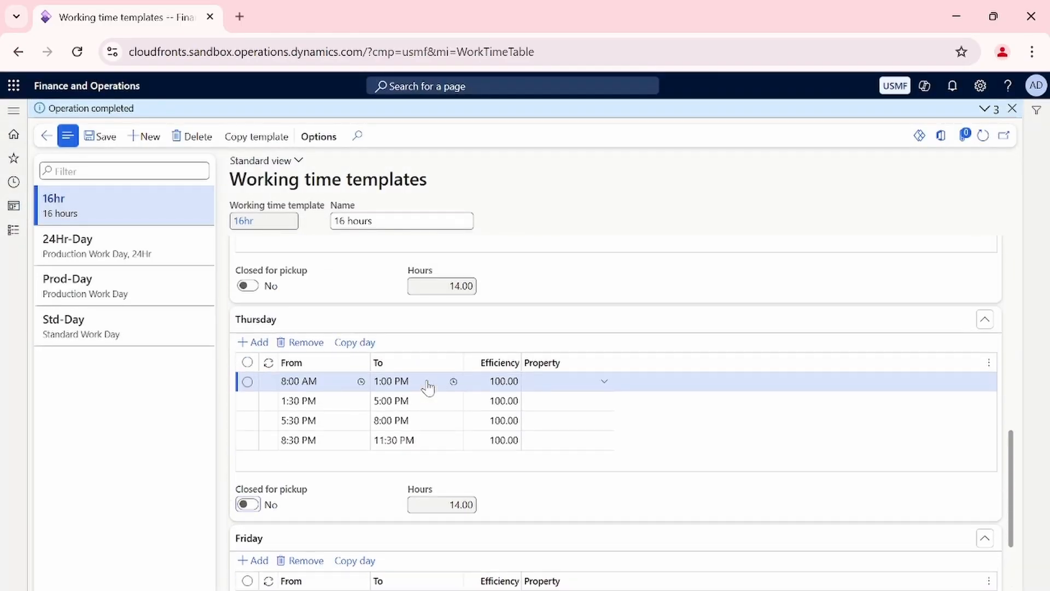
pyautogui.click(361, 343)
pyautogui.click(974, 587)
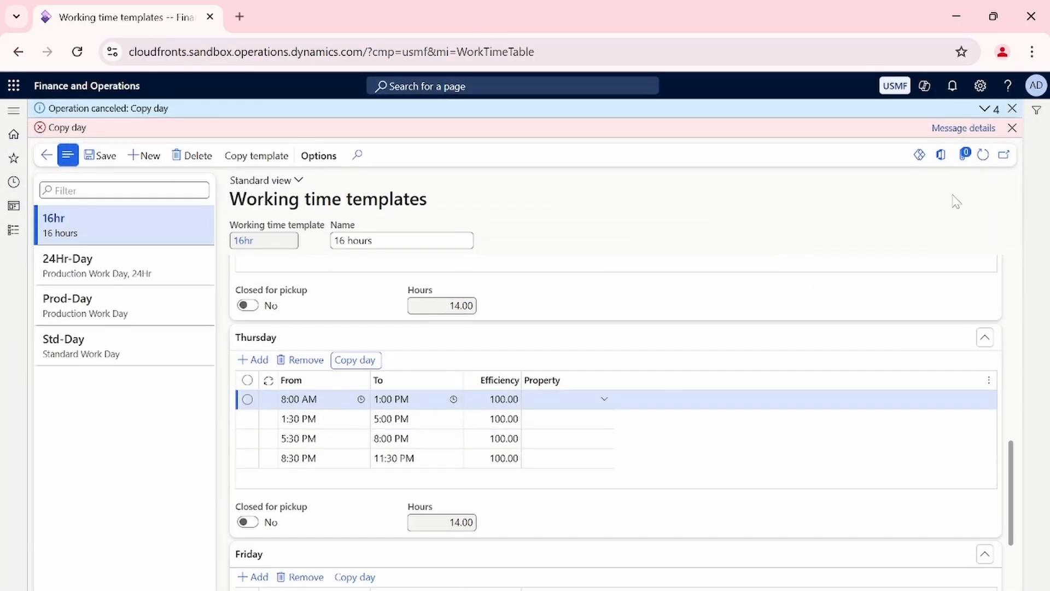
pyautogui.click(1013, 127)
pyautogui.click(1012, 109)
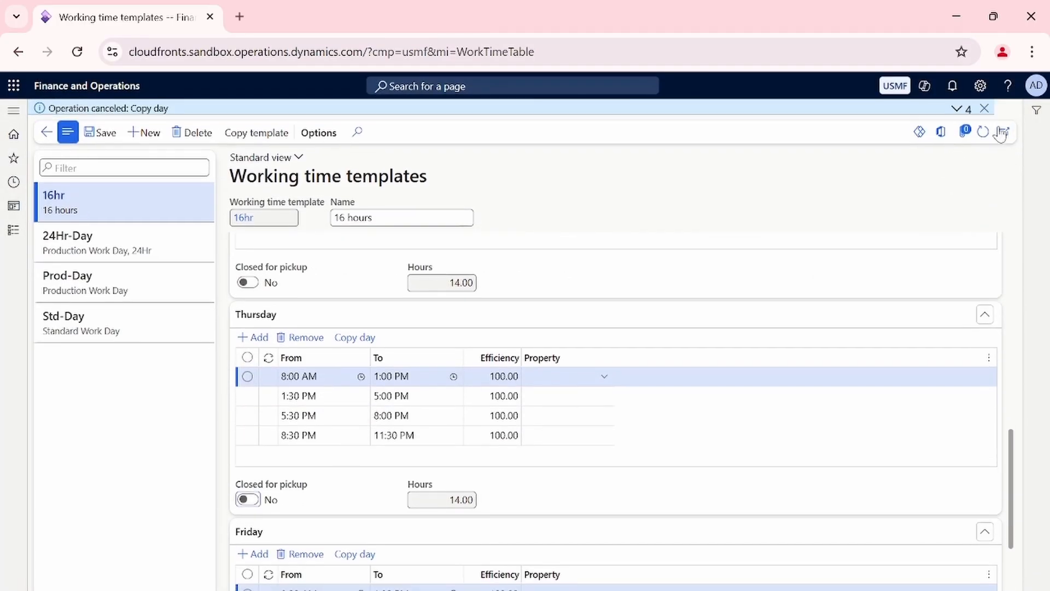
# Expand the Saturday and Sunday sections and mark Saturday as closed for pickup.
pyautogui.scroll(-3, 487, 429)
pyautogui.scroll(10, 487, 429)
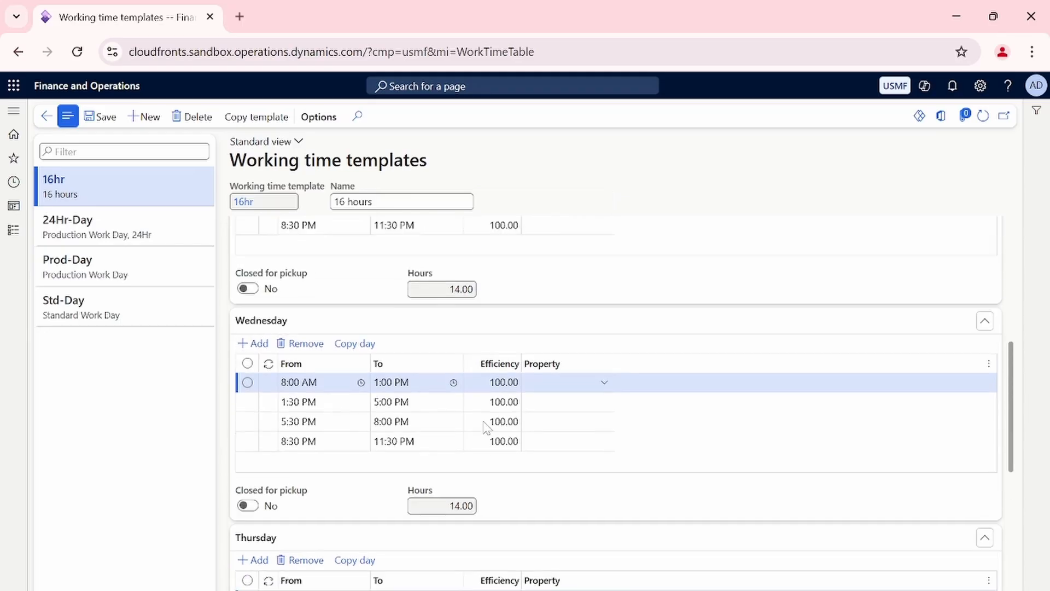
pyautogui.scroll(2, 486, 426)
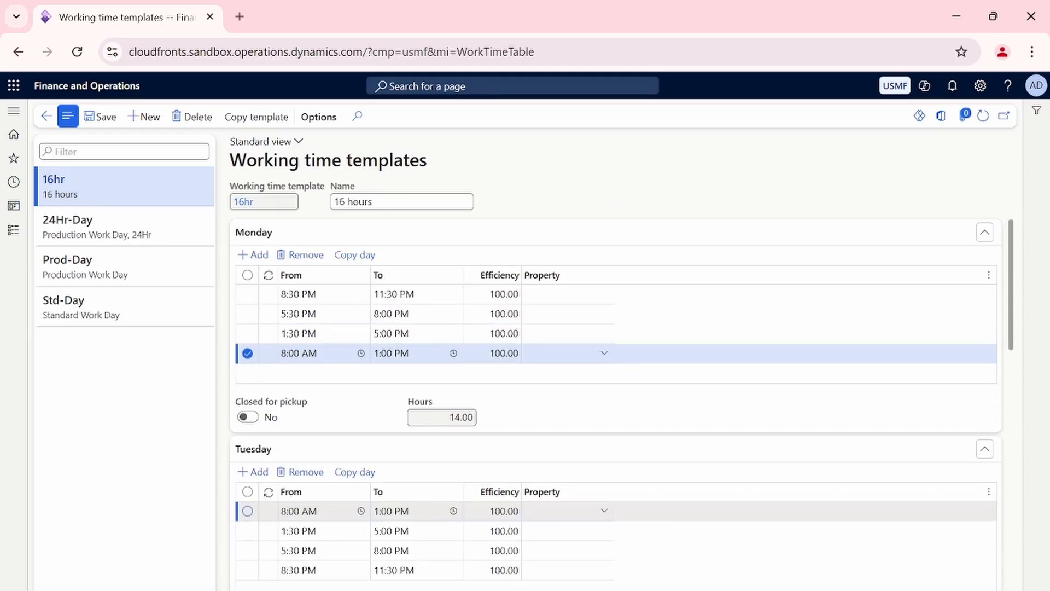
pyautogui.scroll(-10, 482, 430)
pyautogui.scroll(6, 486, 434)
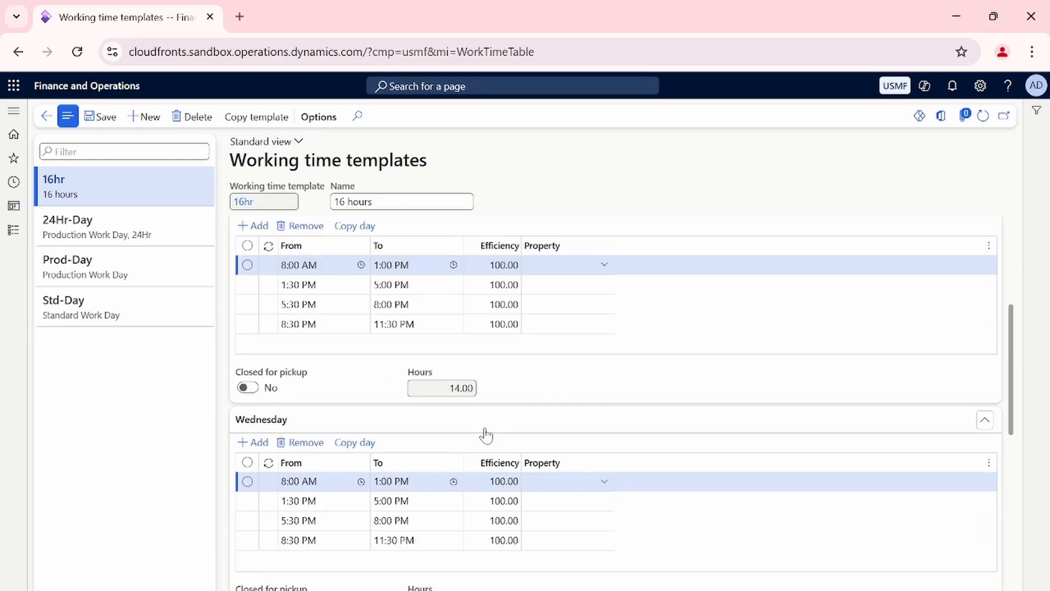
pyautogui.scroll(-9, 486, 433)
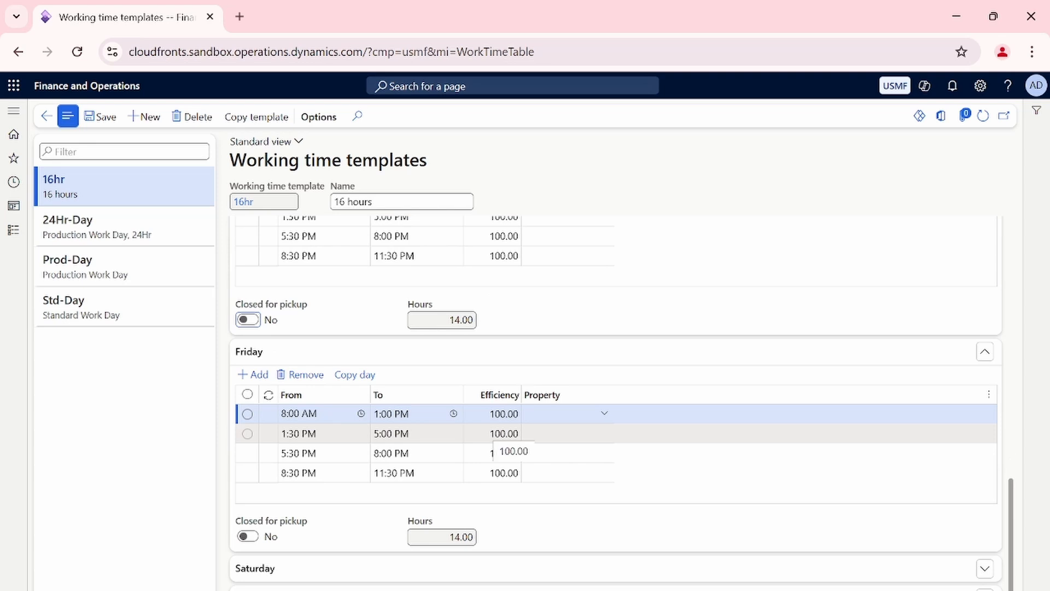
pyautogui.click(378, 570)
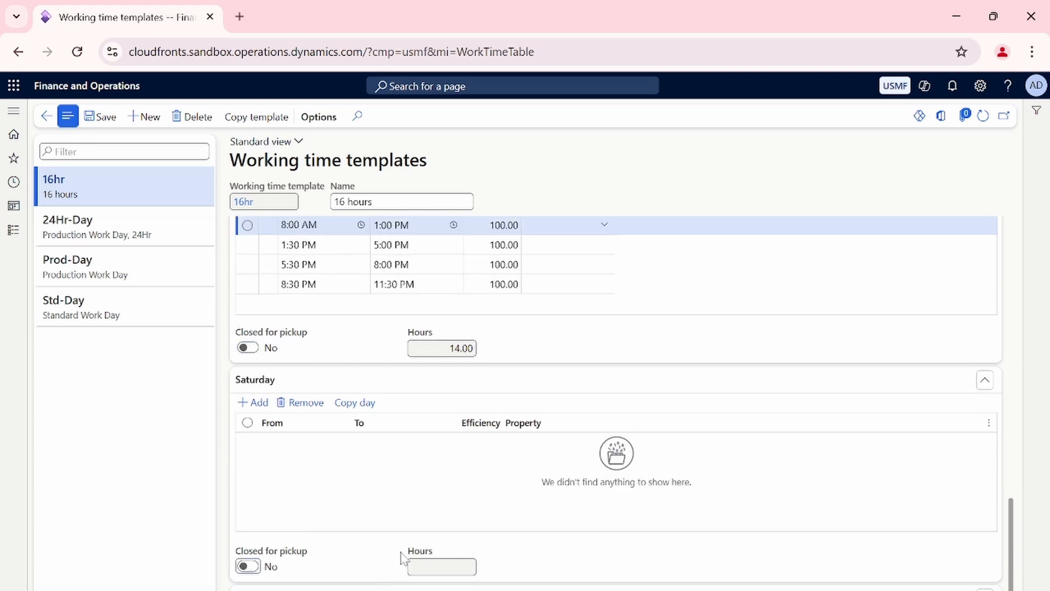
pyautogui.click(318, 588)
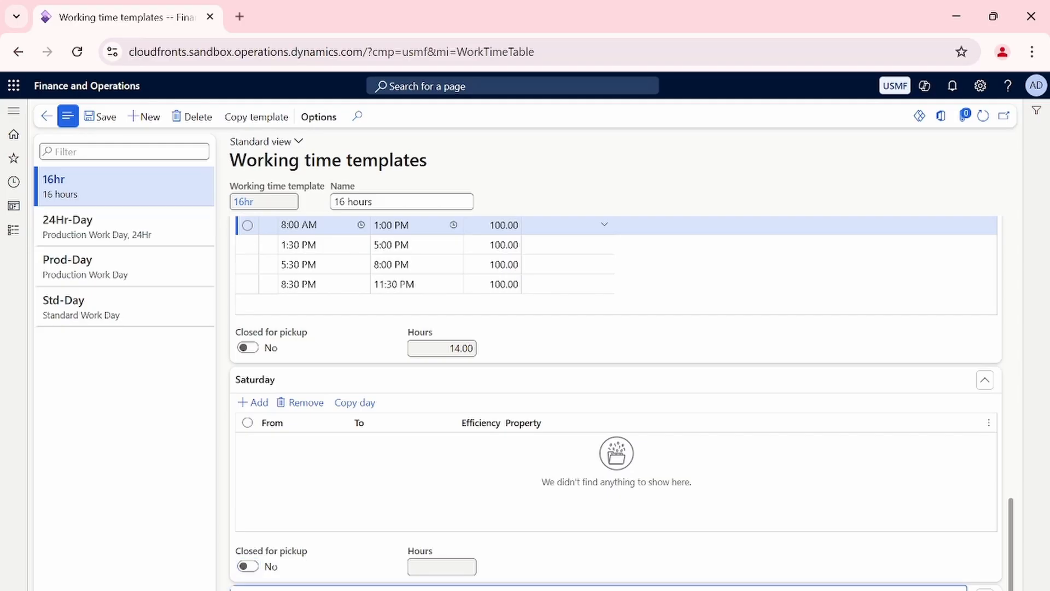
pyautogui.click(247, 377)
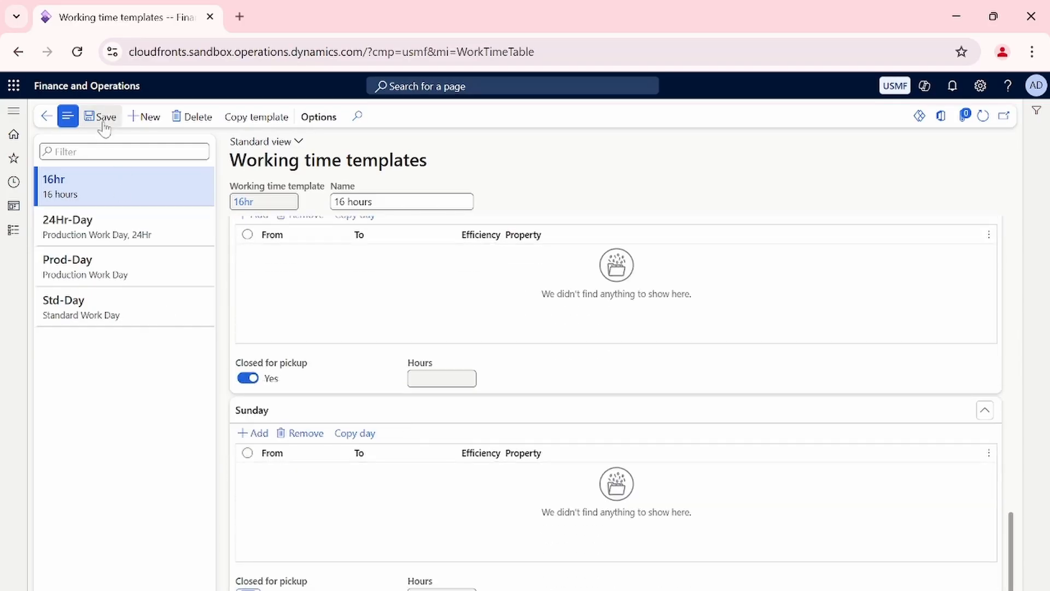
# Open the working times of the 16hr production calendar from the organization's calendar list for editing.
pyautogui.scroll(15, 366, 342)
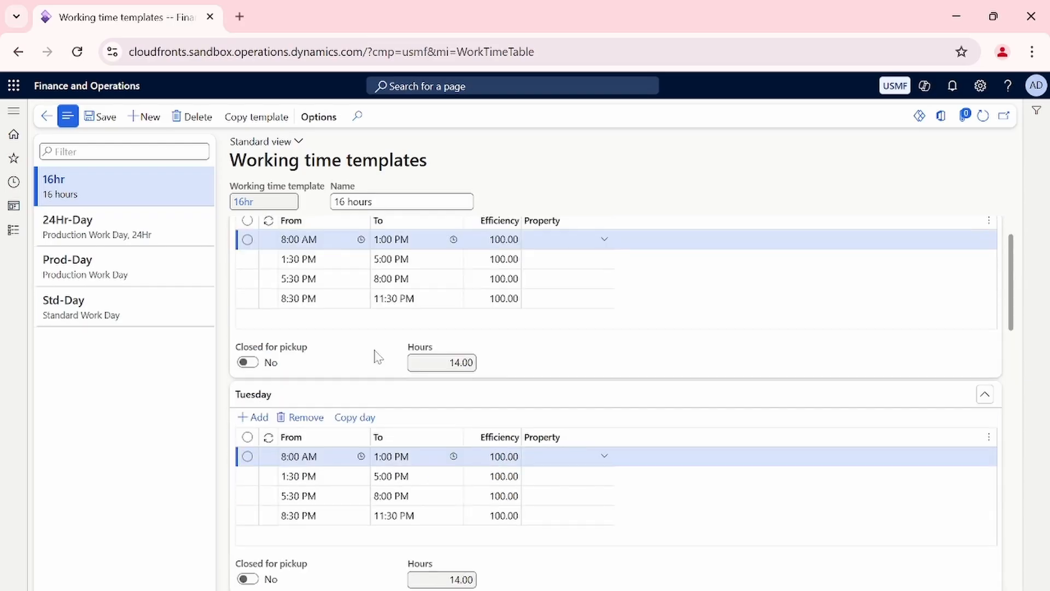
pyautogui.click(13, 237)
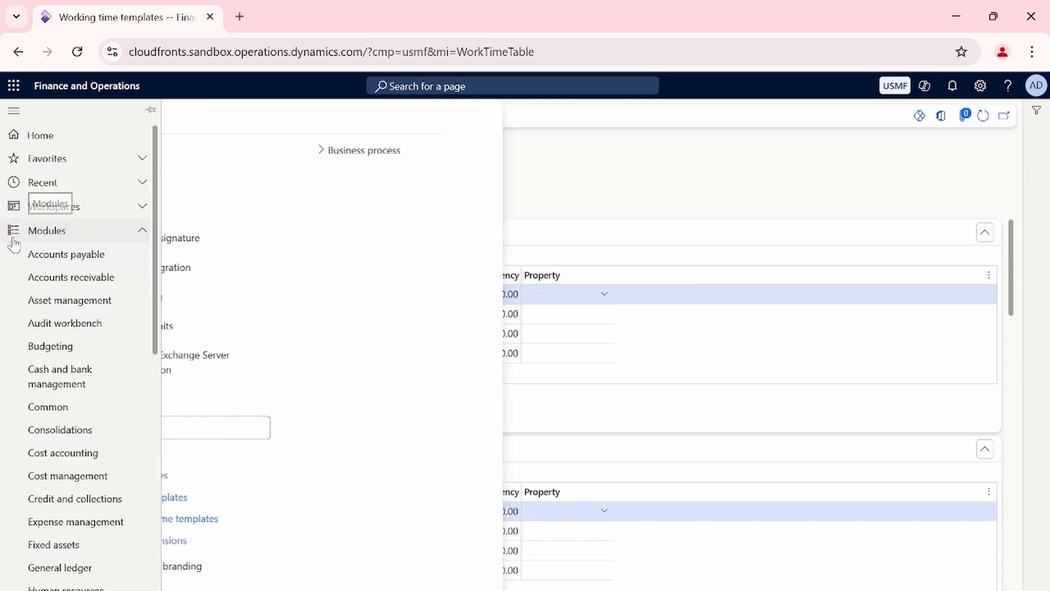
pyautogui.click(430, 454)
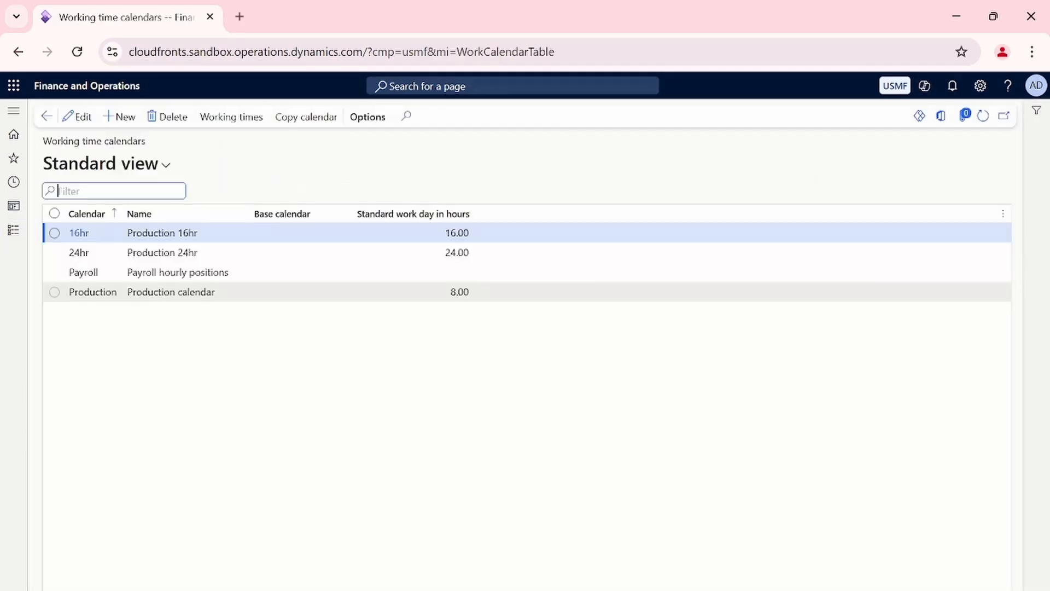
pyautogui.click(244, 233)
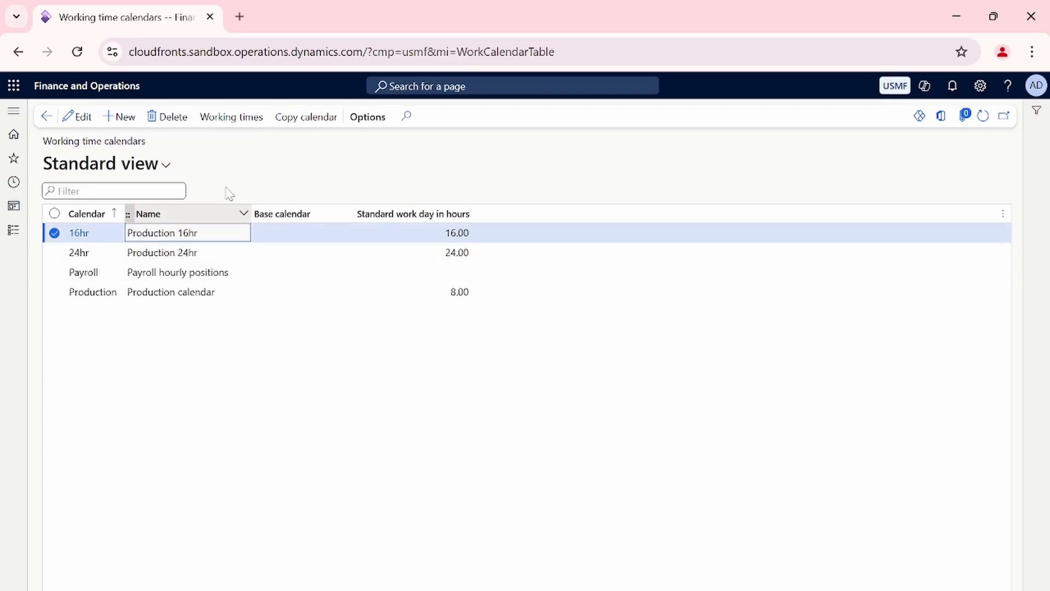
pyautogui.click(230, 118)
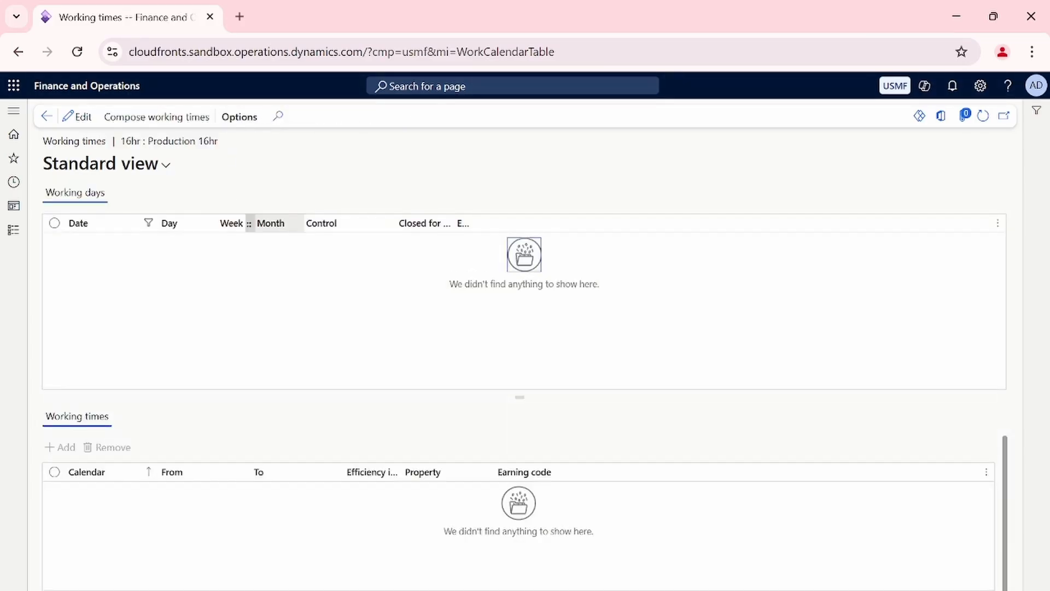
pyautogui.click(79, 117)
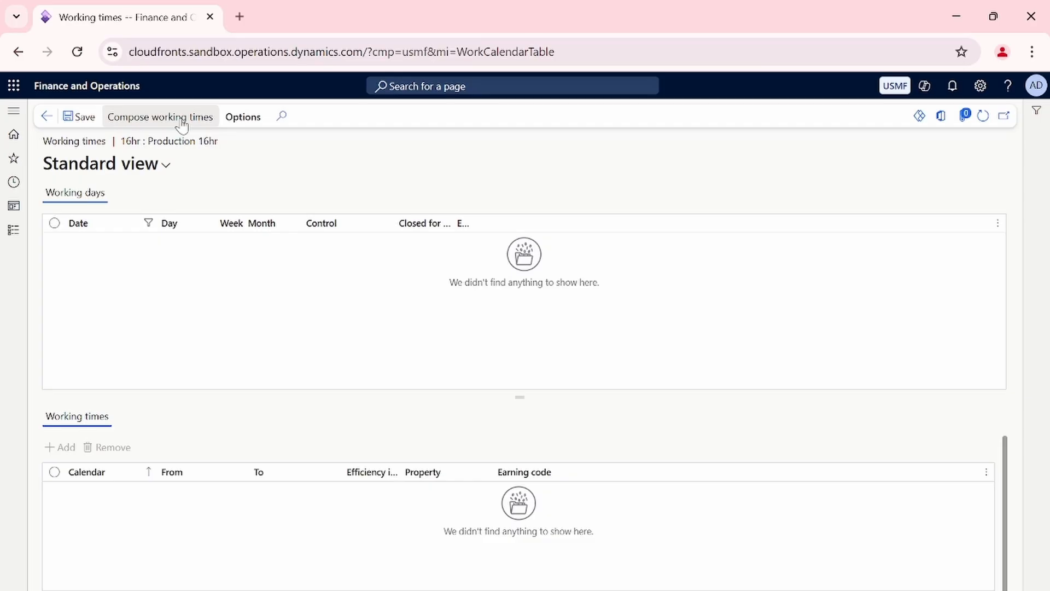
# Compose the 16hr calendar's working times from 1/25/2025 to 1/25/2026 using the 16hr working time template, without a base calendar.
pyautogui.click(182, 124)
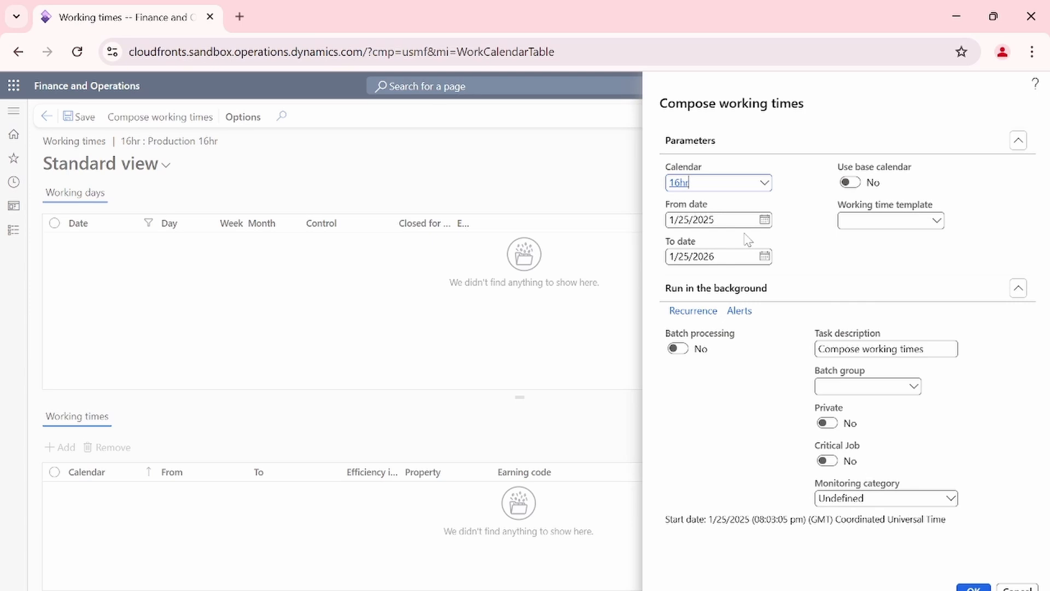
pyautogui.click(765, 256)
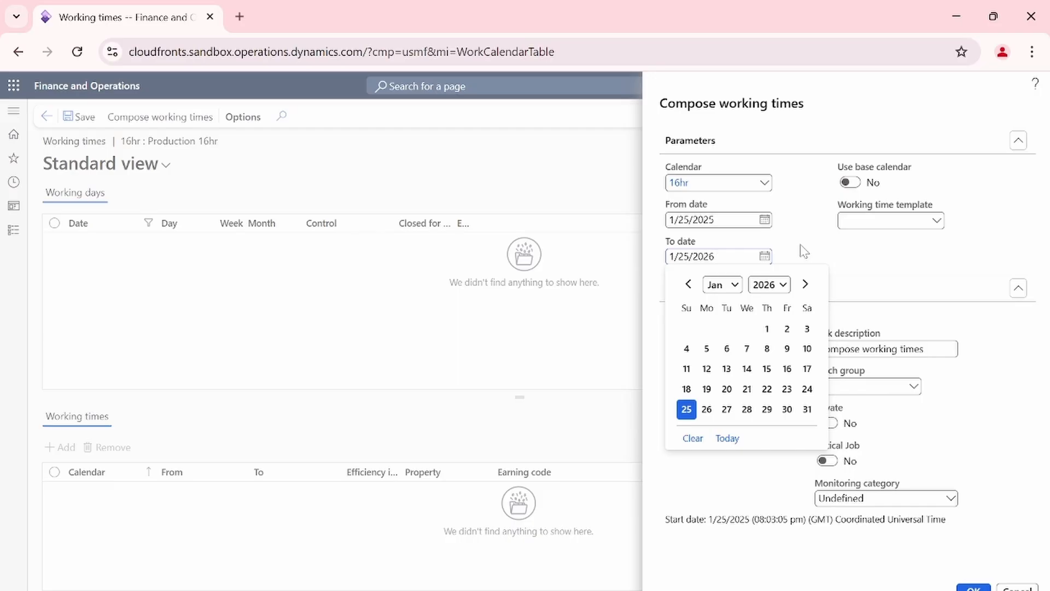
pyautogui.click(802, 251)
pyautogui.click(938, 223)
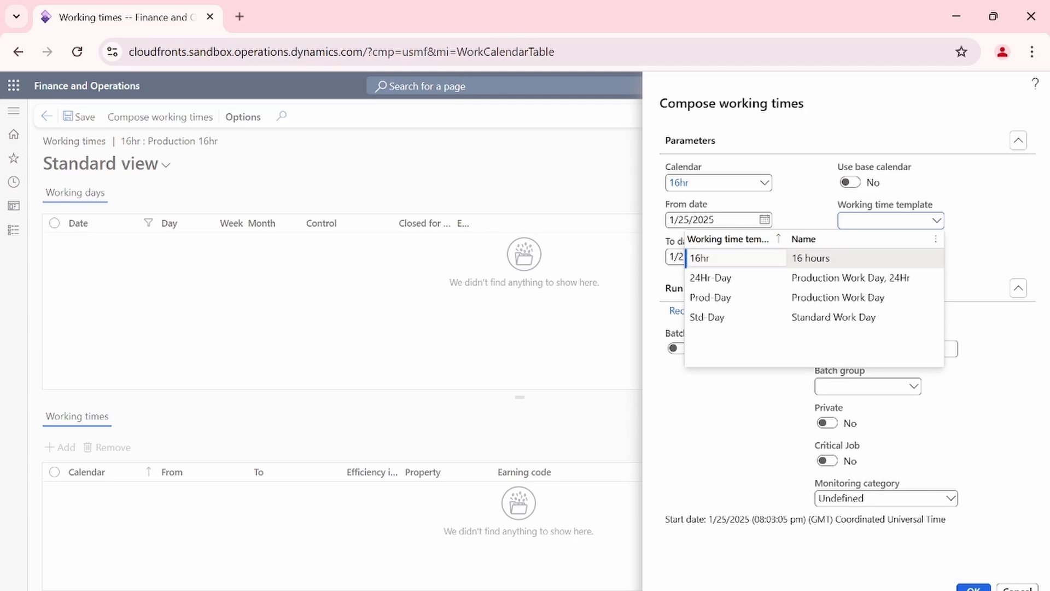
pyautogui.click(766, 259)
pyautogui.click(836, 254)
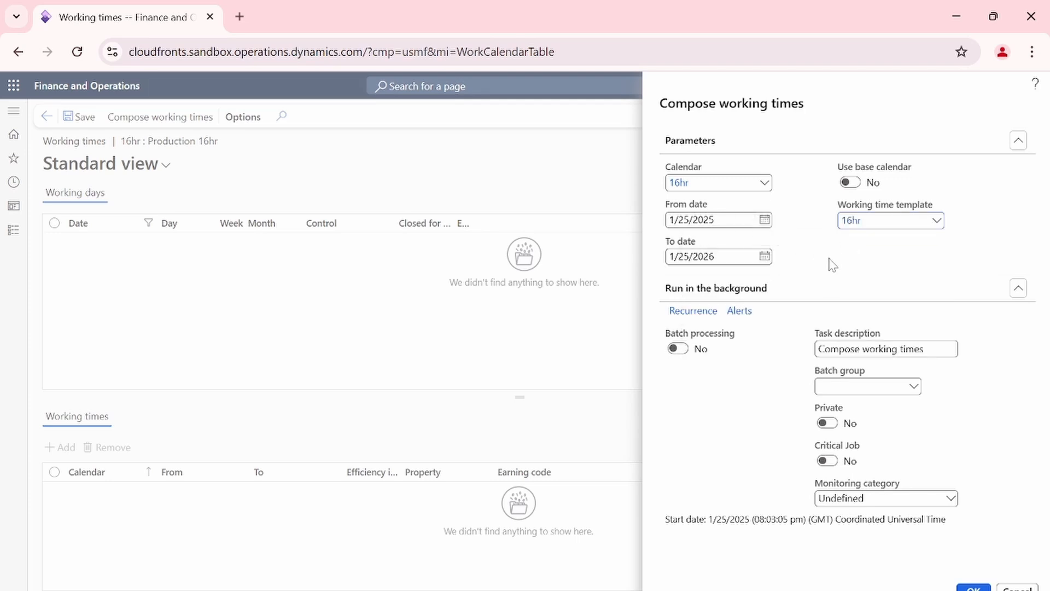
pyautogui.moveTo(833, 171); pyautogui.dragTo(920, 171)
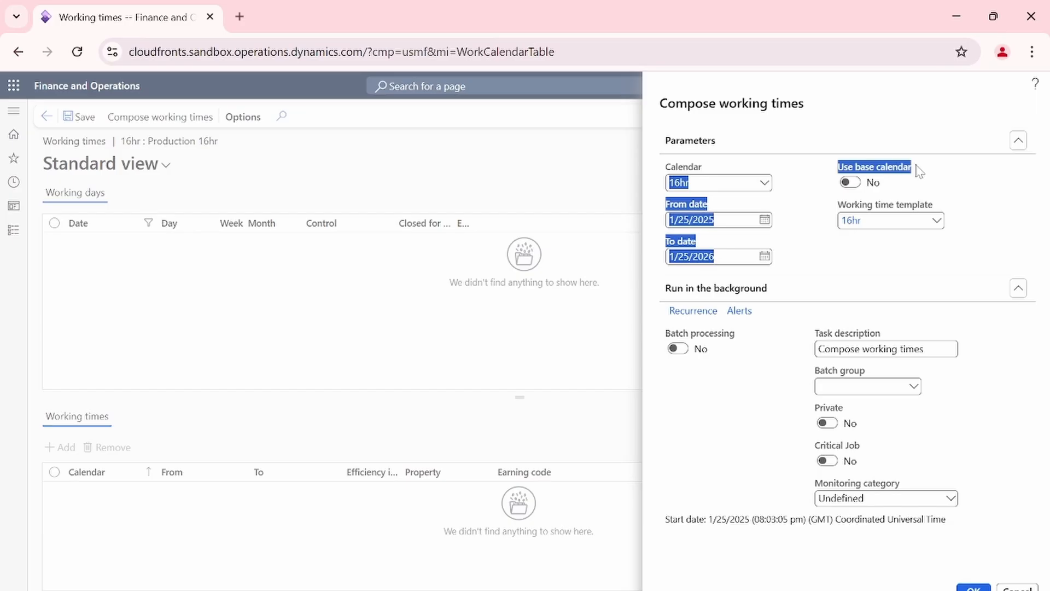
pyautogui.click(896, 268)
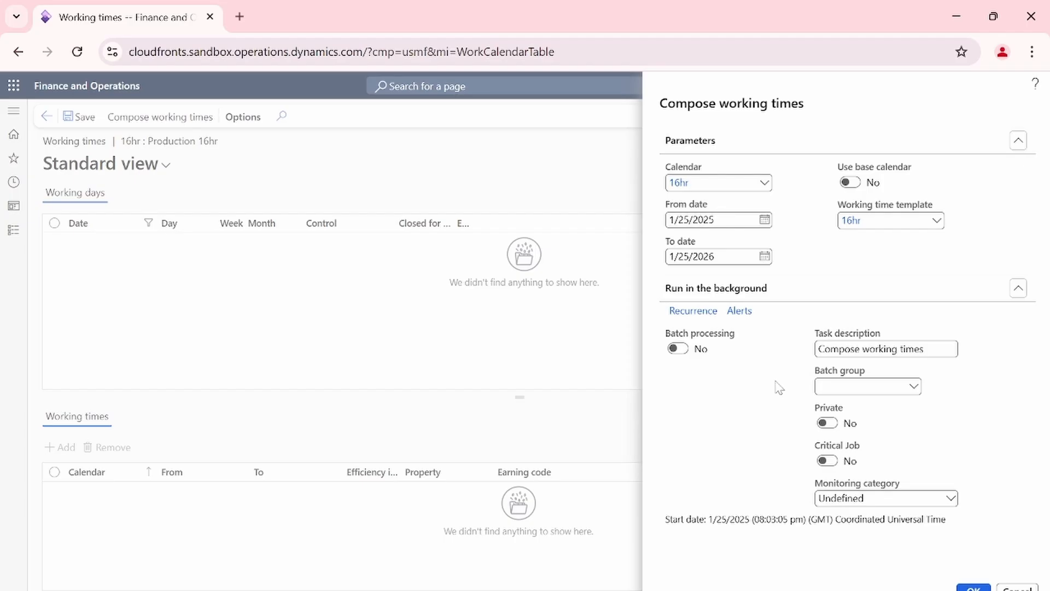
pyautogui.click(974, 587)
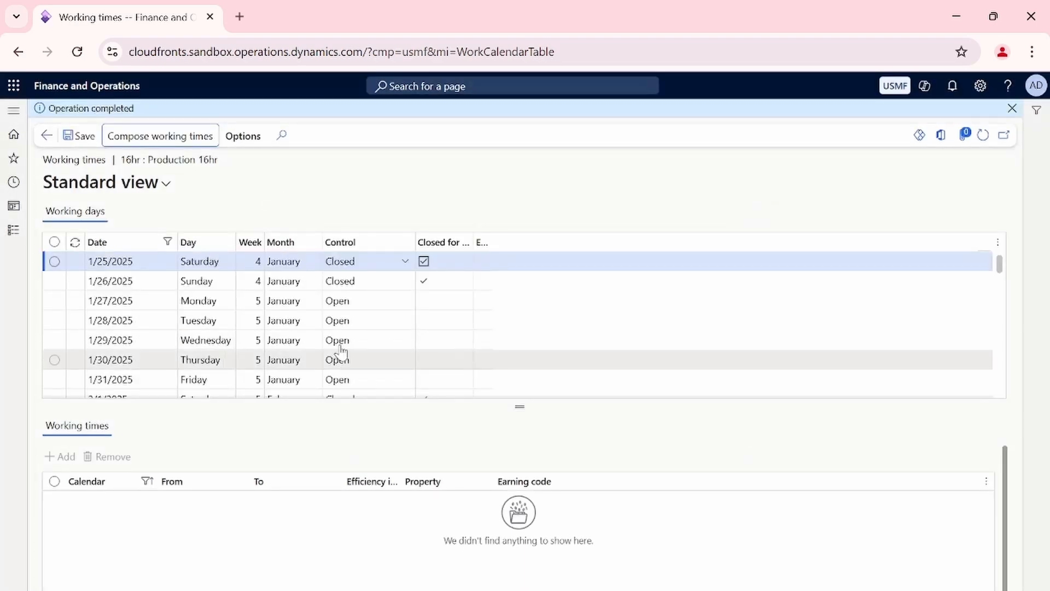
# Review the composed working days, checking the weekend rows' control status and the widened Closed for pickup column.
pyautogui.scroll(-15, 418, 316)
pyautogui.scroll(15, 423, 322)
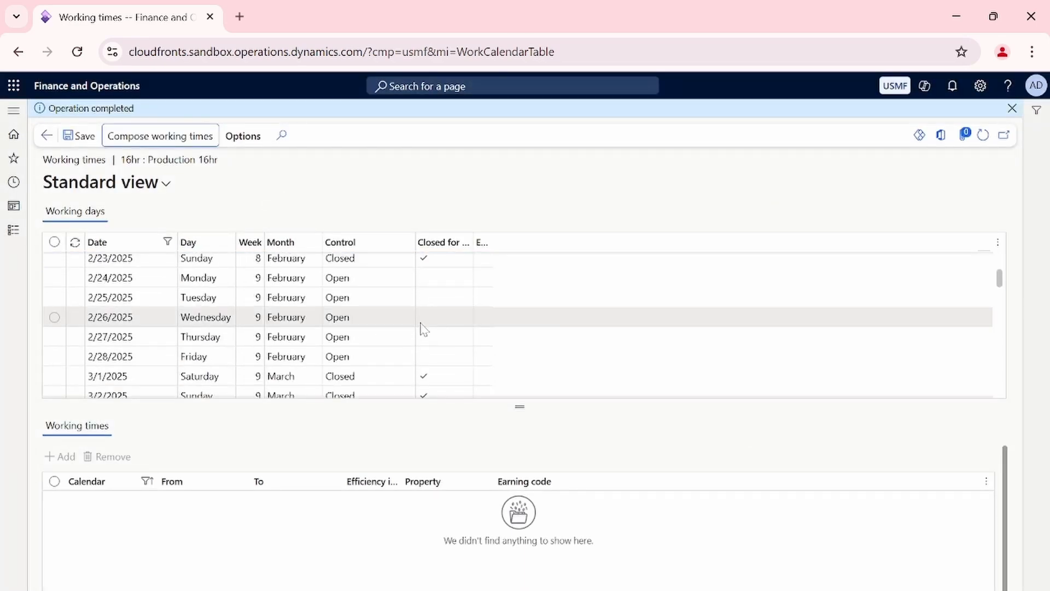
pyautogui.click(1012, 108)
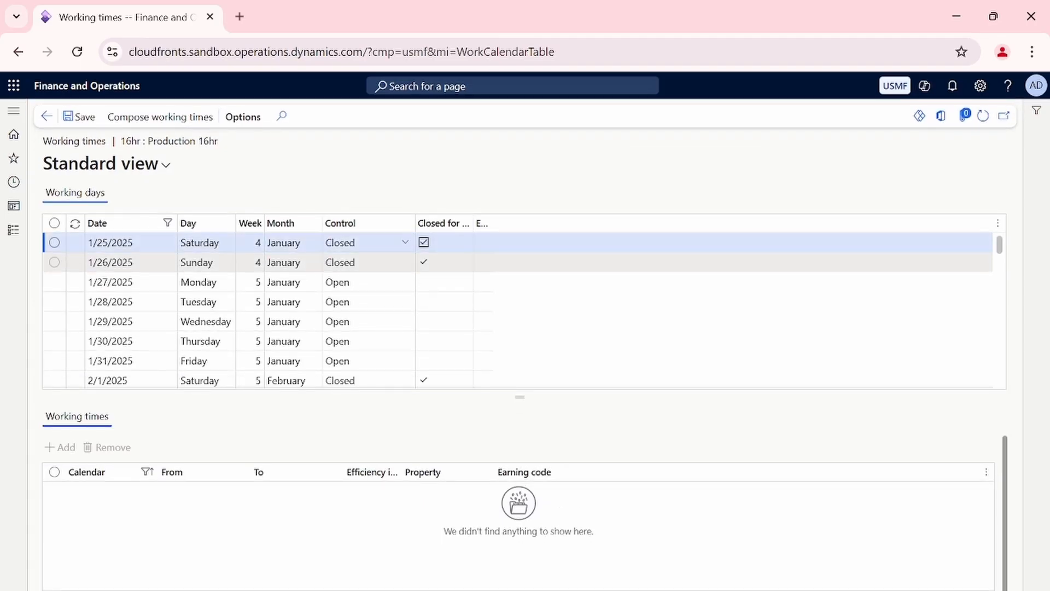
pyautogui.click(458, 244)
pyautogui.click(456, 266)
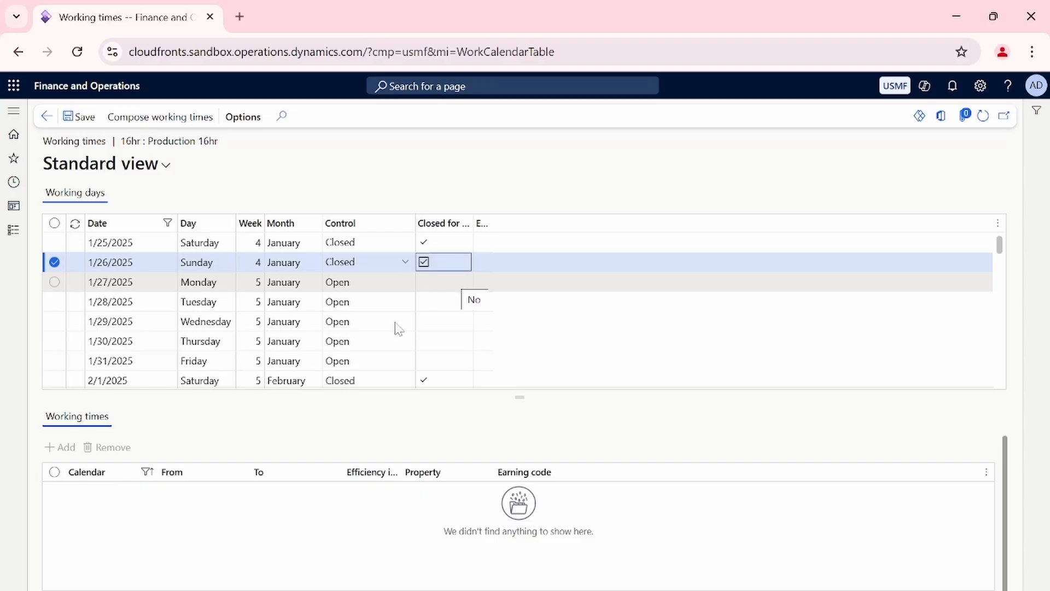
pyautogui.moveTo(470, 224); pyautogui.dragTo(544, 224)
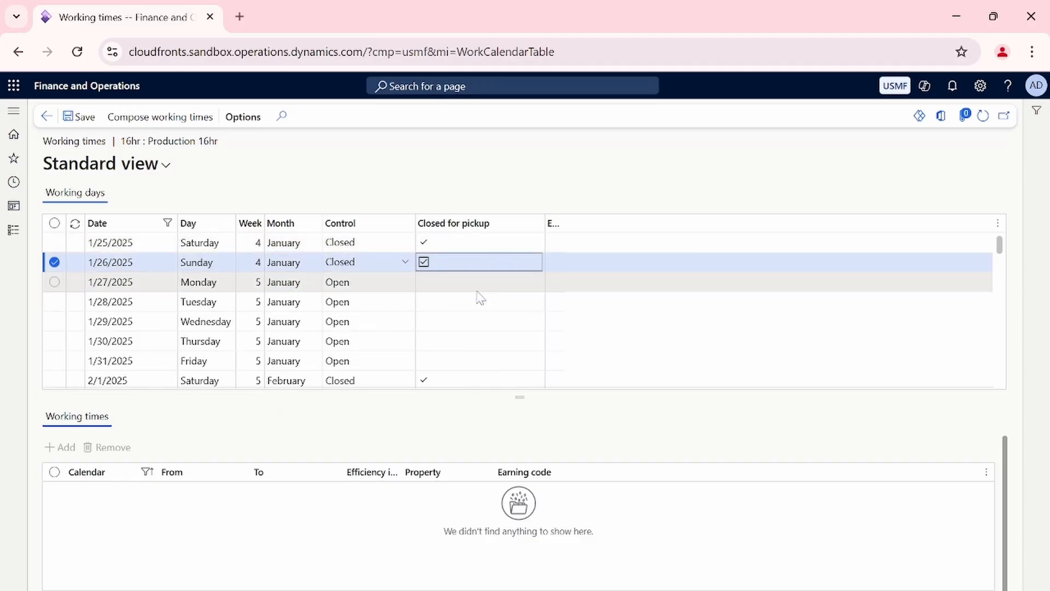
pyautogui.scroll(-5, 481, 298)
pyautogui.click(469, 335)
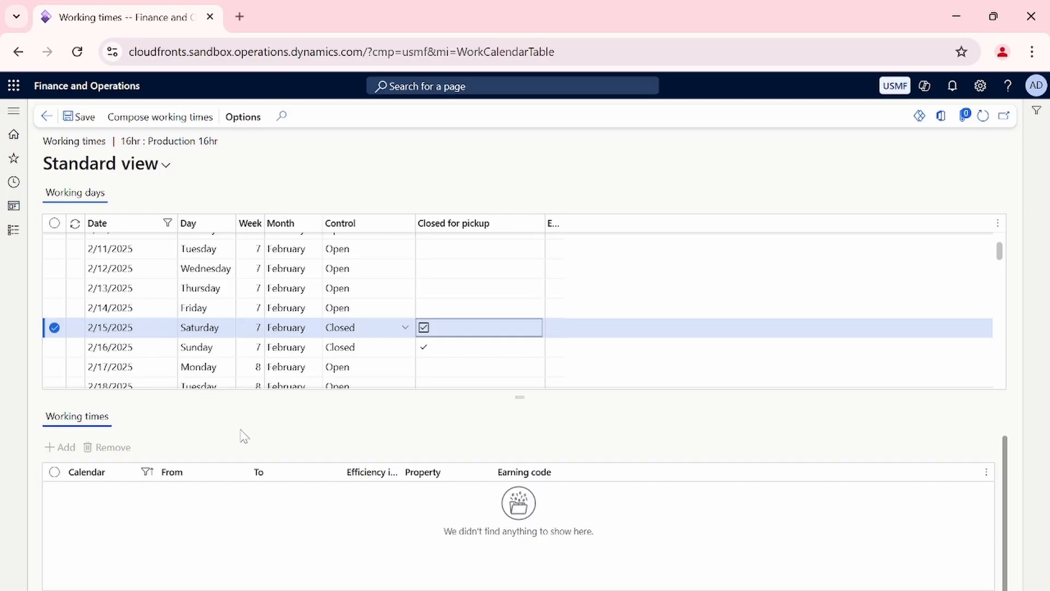
pyautogui.scroll(6, 485, 370)
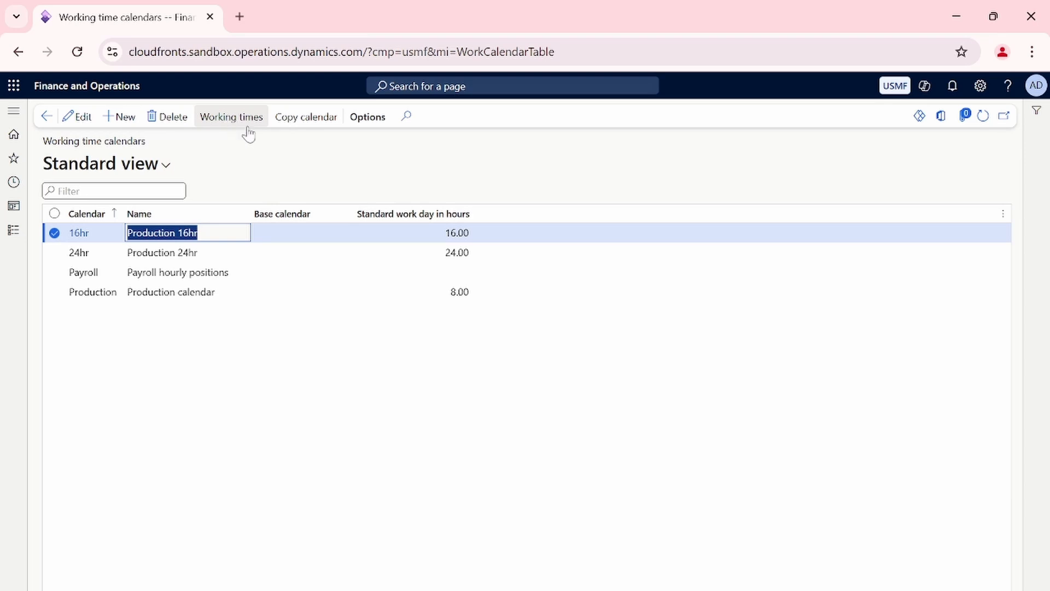
pyautogui.click(292, 184)
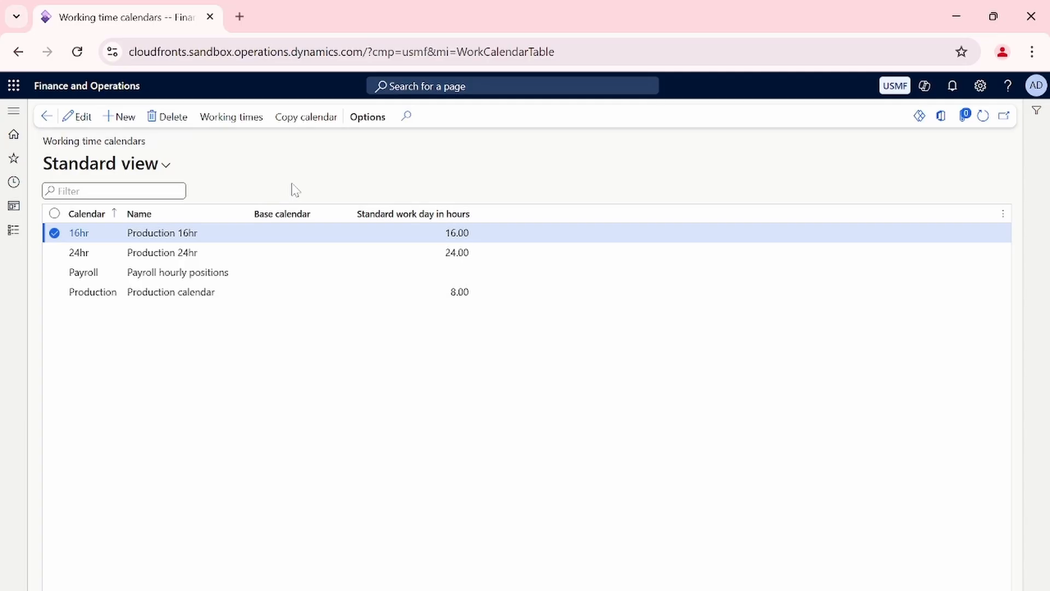
# Open the Resources page from the Production control module's setup.
pyautogui.click(14, 230)
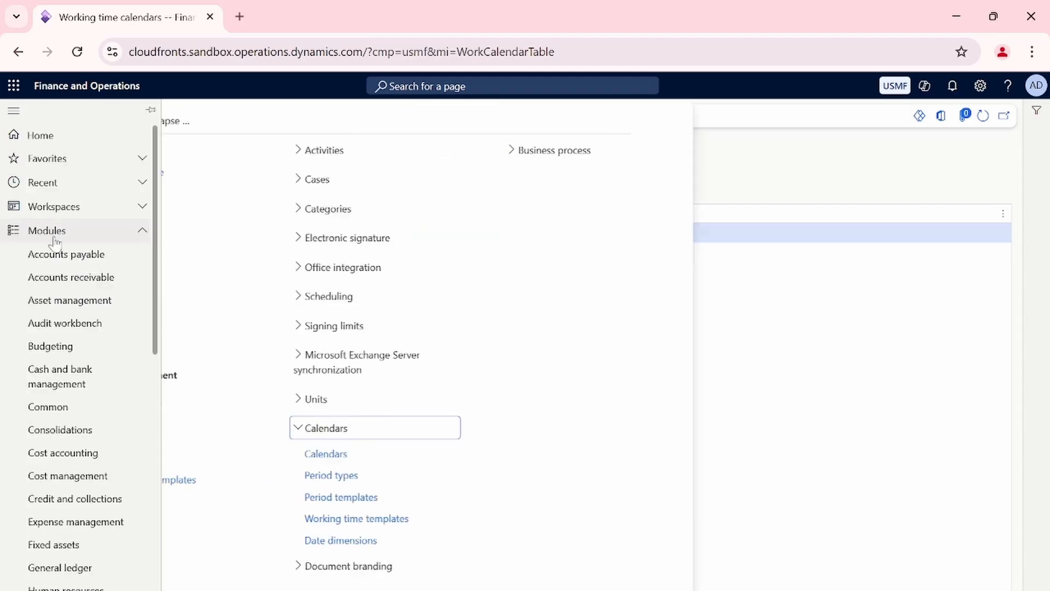
pyautogui.scroll(-3, 109, 392)
pyautogui.scroll(-4, 109, 391)
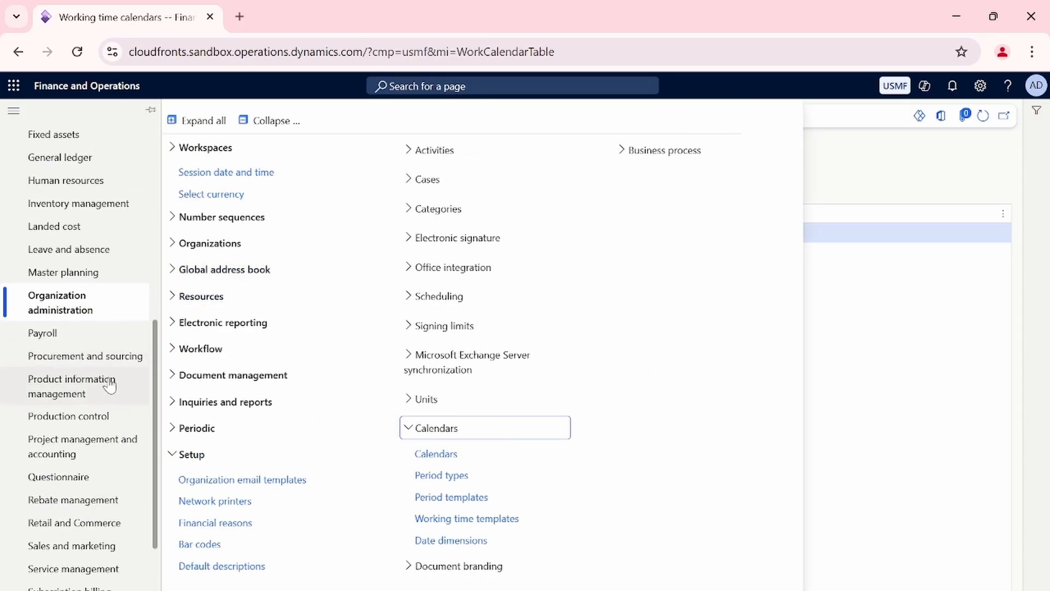
pyautogui.click(83, 416)
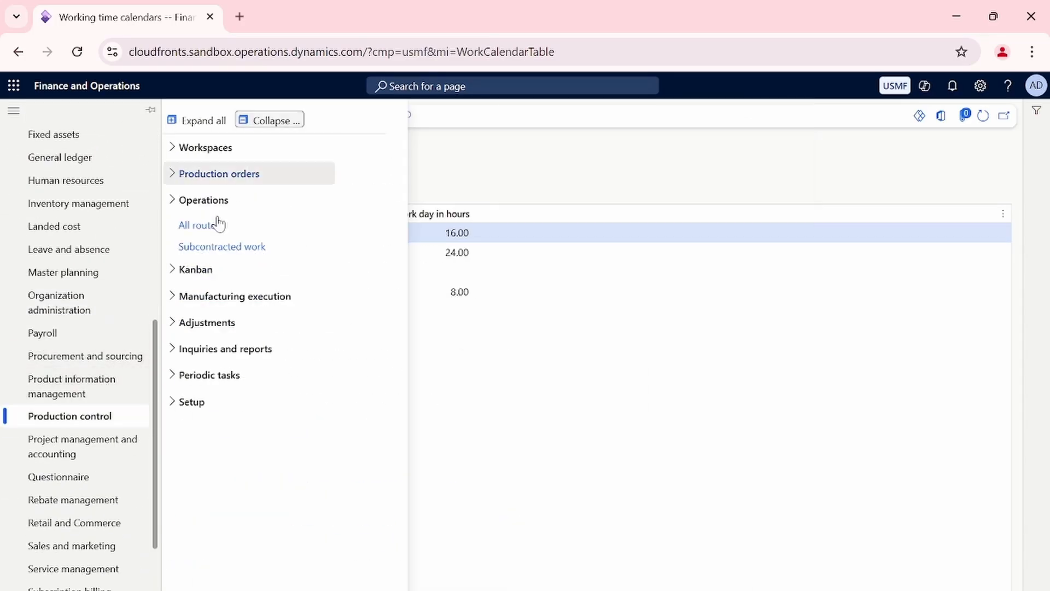
pyautogui.click(181, 405)
pyautogui.click(419, 150)
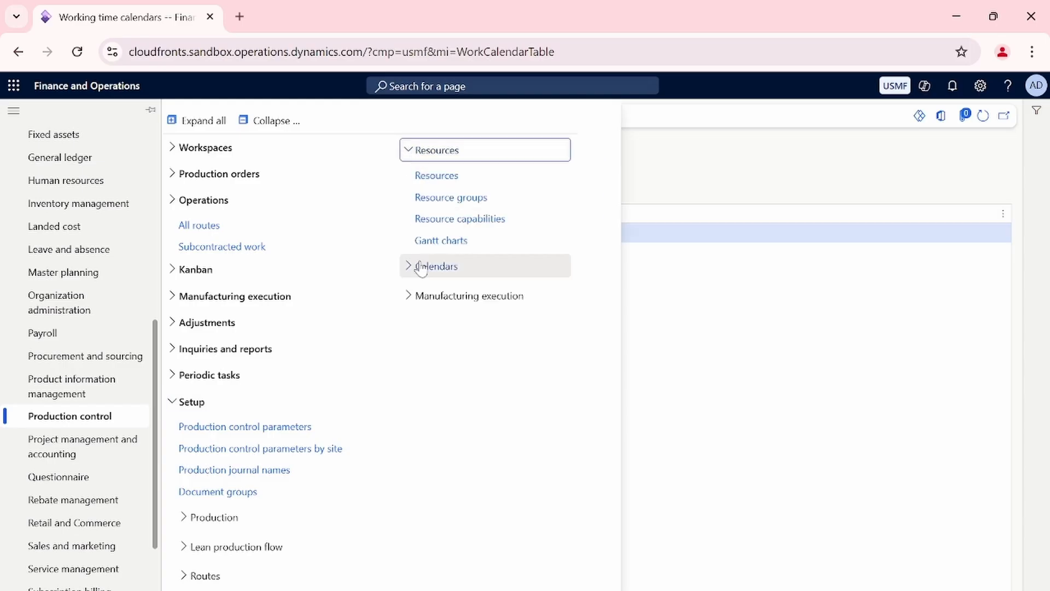
pyautogui.click(436, 175)
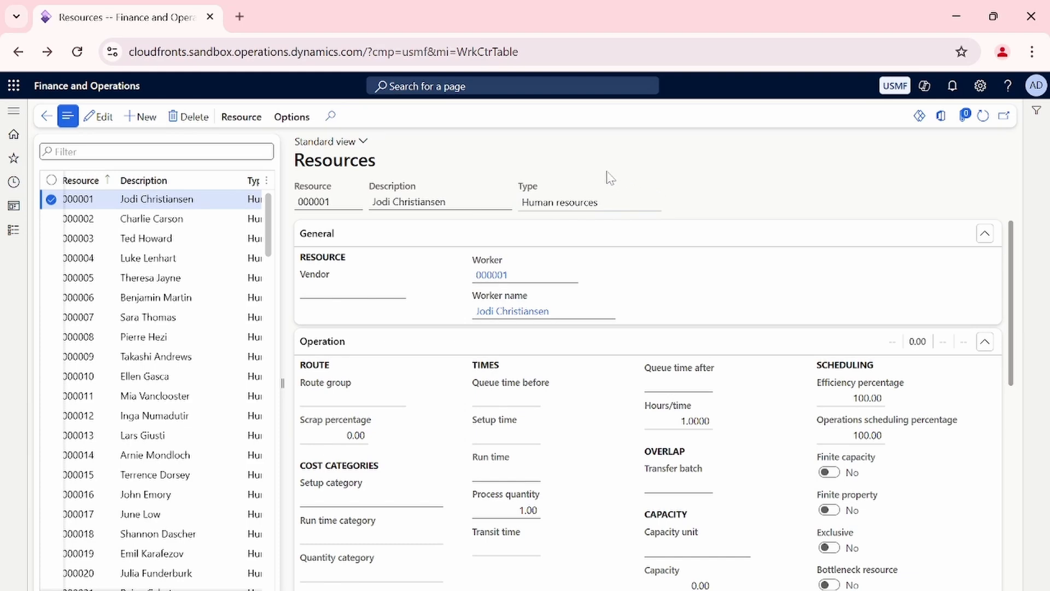
# Assign the 16hr calendar with expiration Never to the first human resource in the list.
pyautogui.scroll(-2, 572, 265)
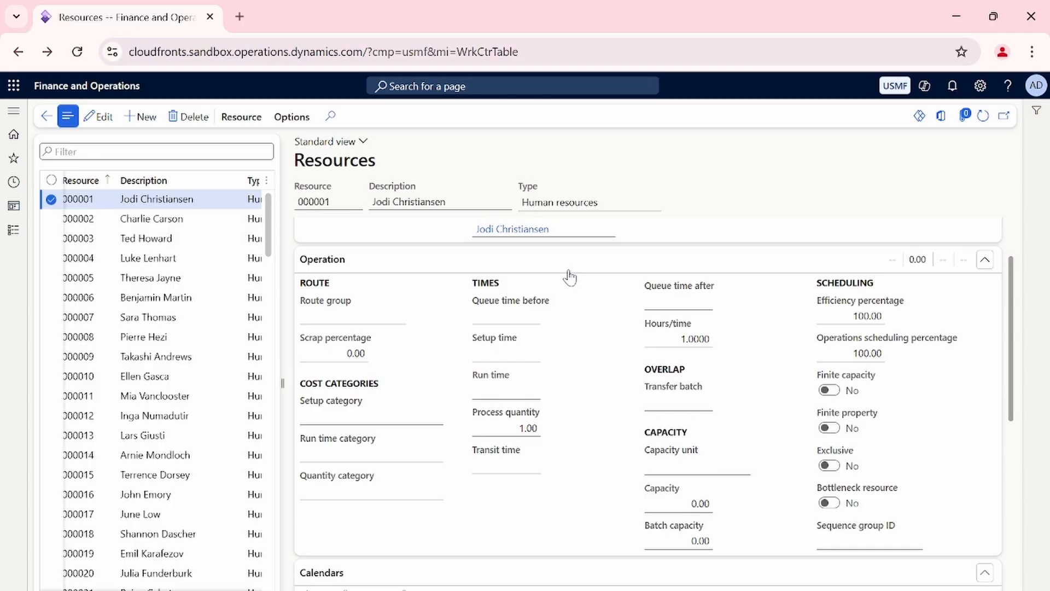
pyautogui.scroll(-4, 460, 378)
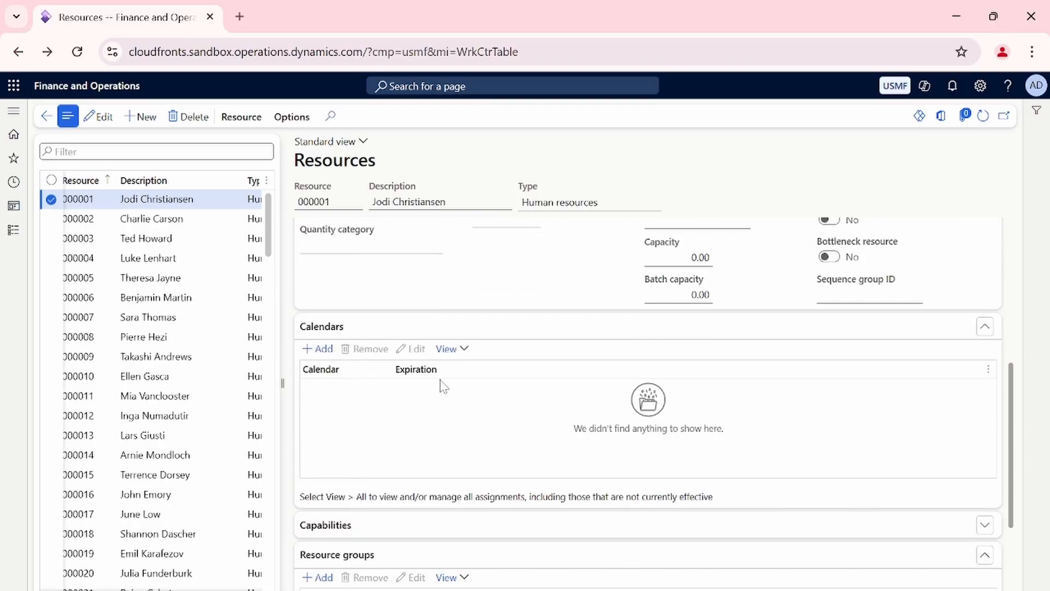
pyautogui.scroll(-3, 439, 336)
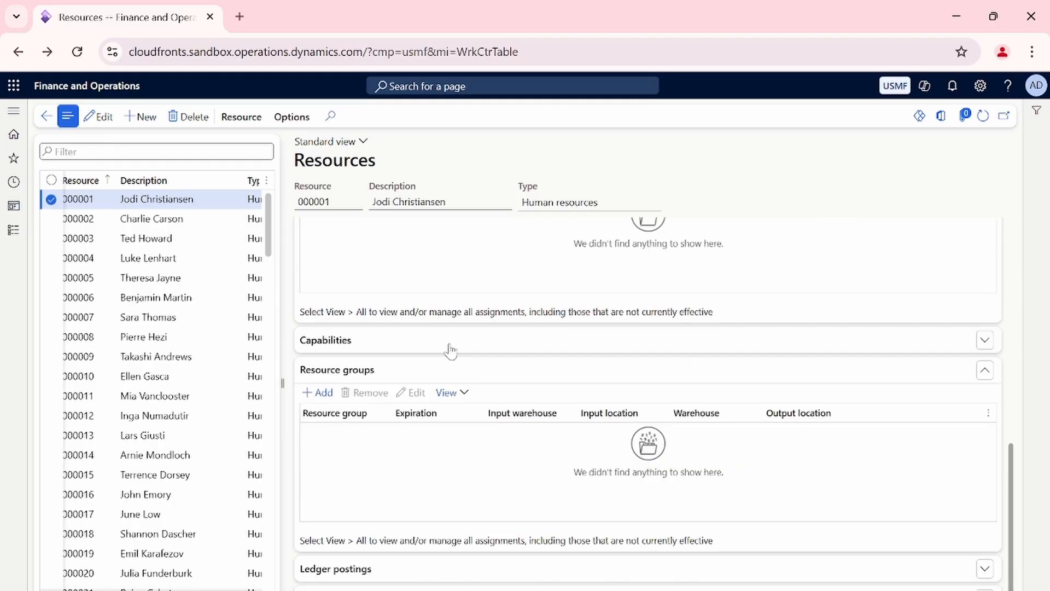
pyautogui.scroll(3, 363, 360)
pyautogui.click(366, 388)
pyautogui.click(366, 389)
pyautogui.click(322, 411)
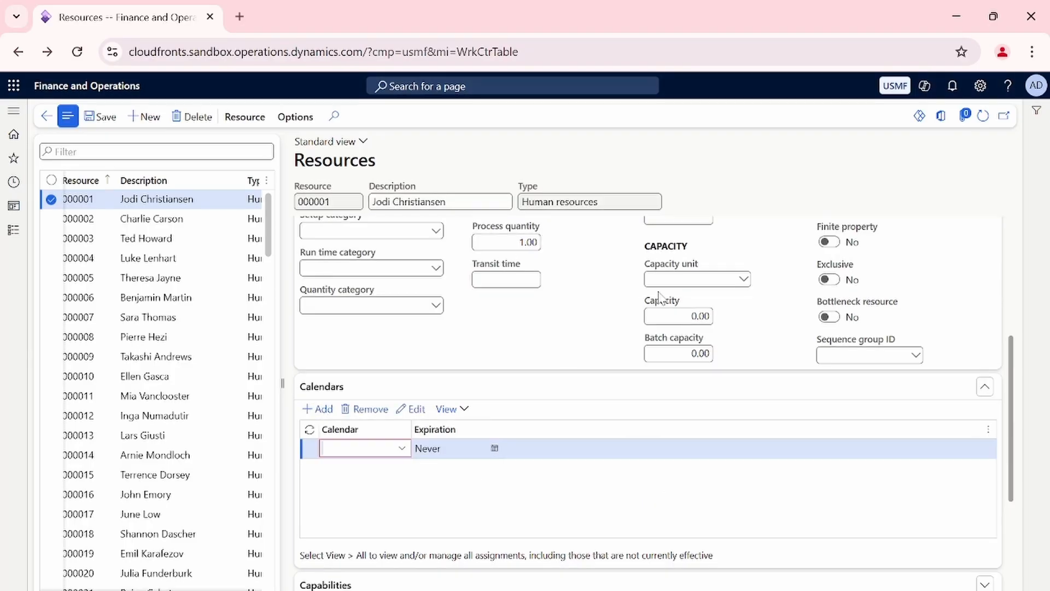
pyautogui.click(404, 449)
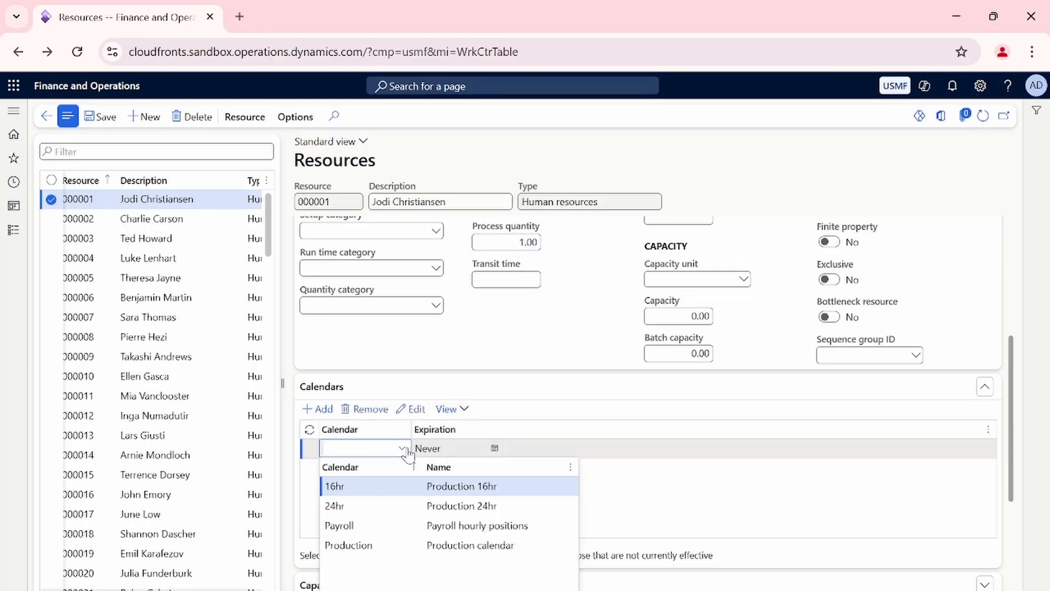
pyautogui.click(409, 491)
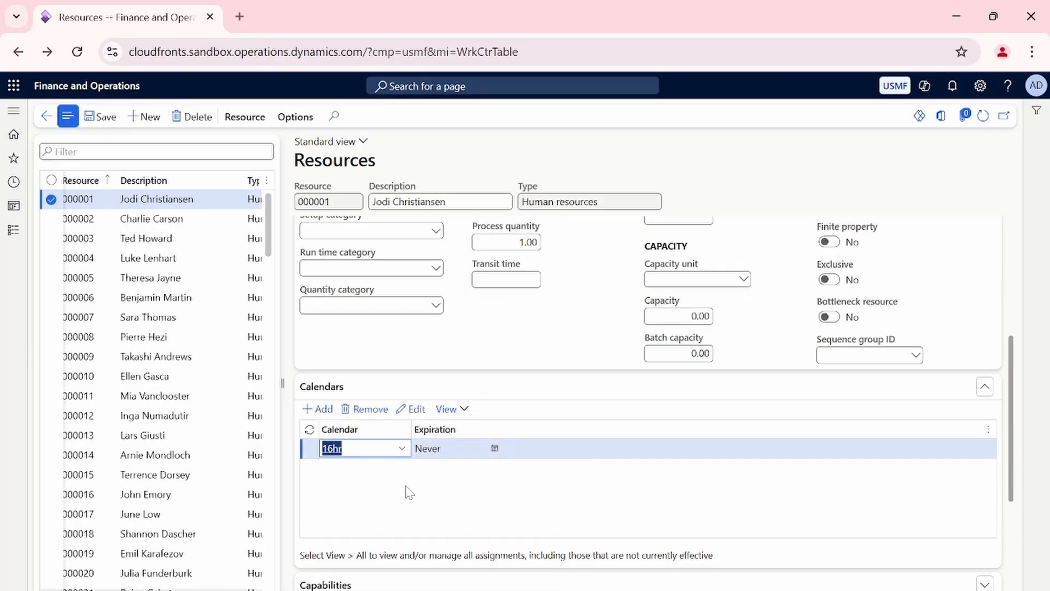
pyautogui.click(406, 487)
pyautogui.click(209, 201)
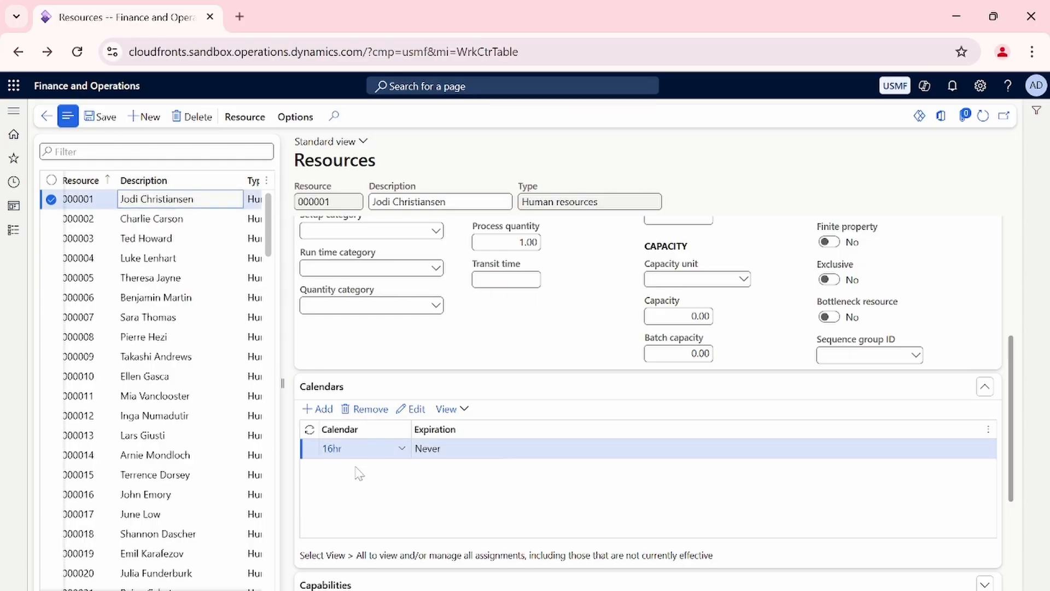
pyautogui.click(481, 489)
pyautogui.scroll(5, 480, 489)
pyautogui.moveTo(483, 496)
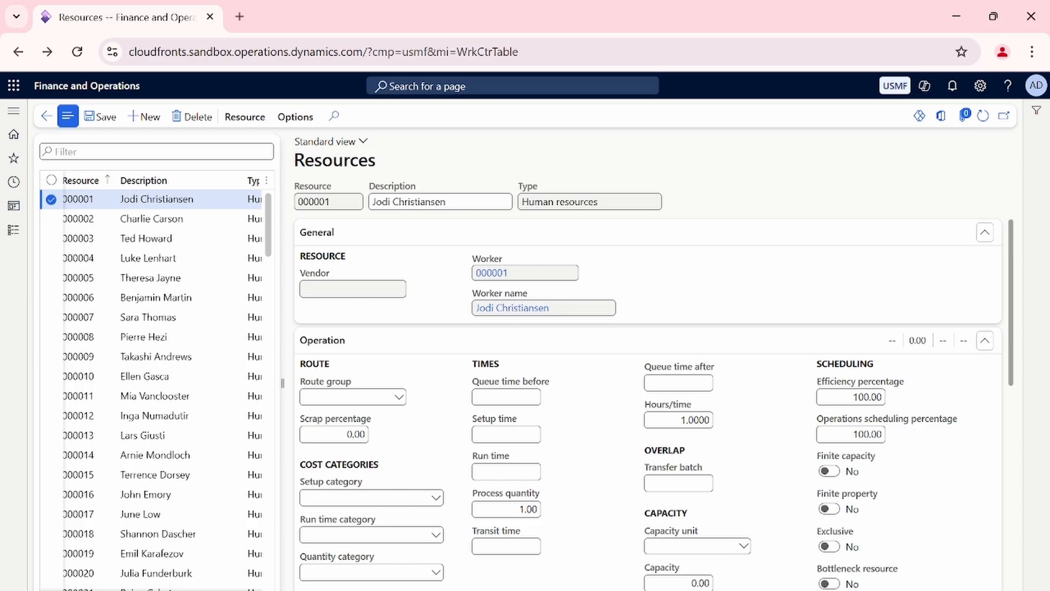
pyautogui.click(536, 590)
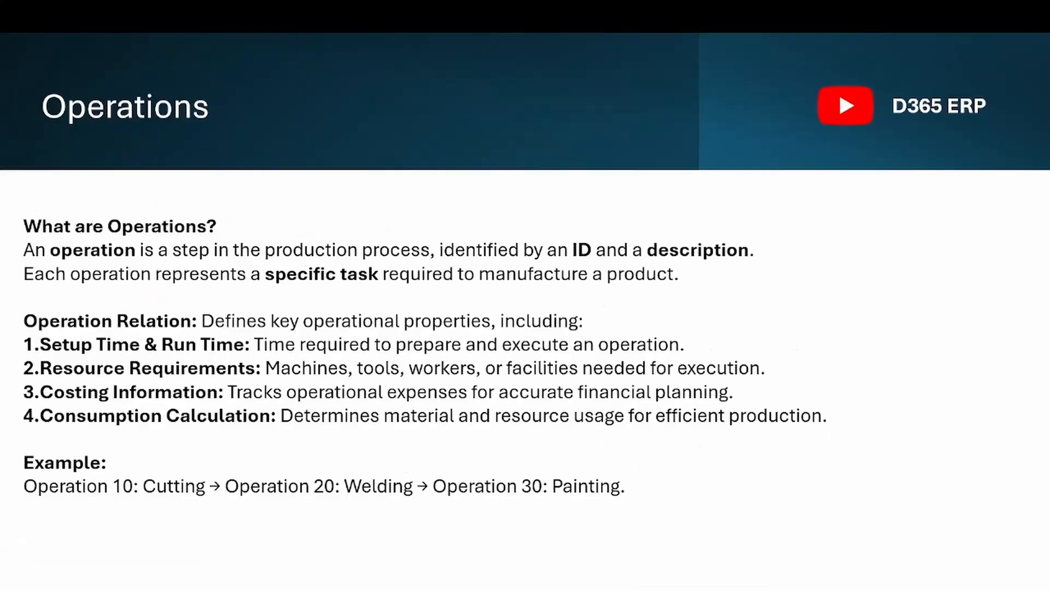
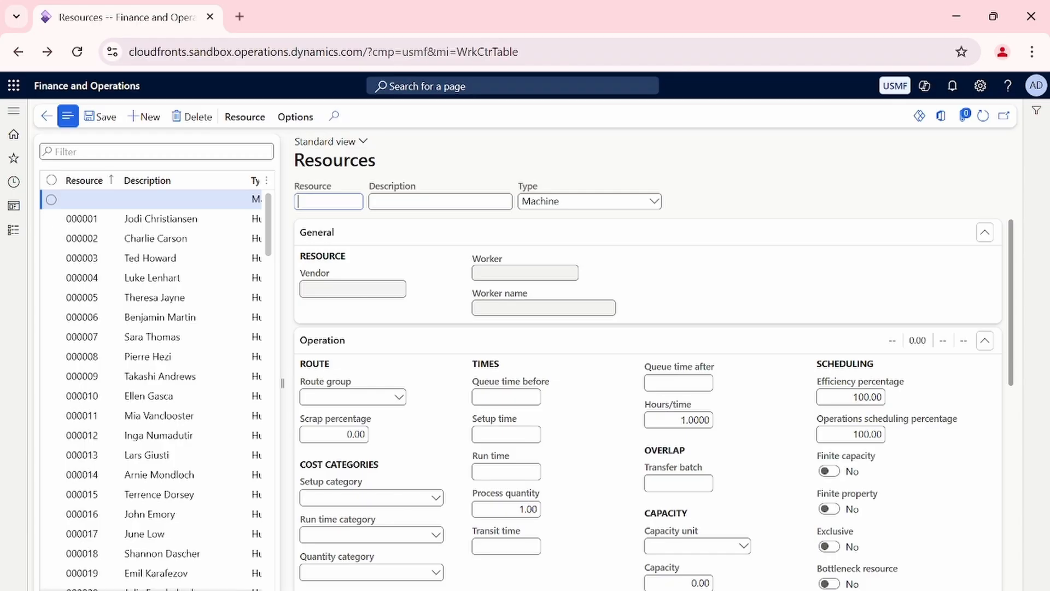
# Enter Cutting as the new resource's name, Cutting wood as its description and Machine as its type.
pyautogui.write('Cutting')
pyautogui.press('Tab')
pyautogui.write('Cuttingch')
pyautogui.press('BackSpace')
pyautogui.press('BackSpace')
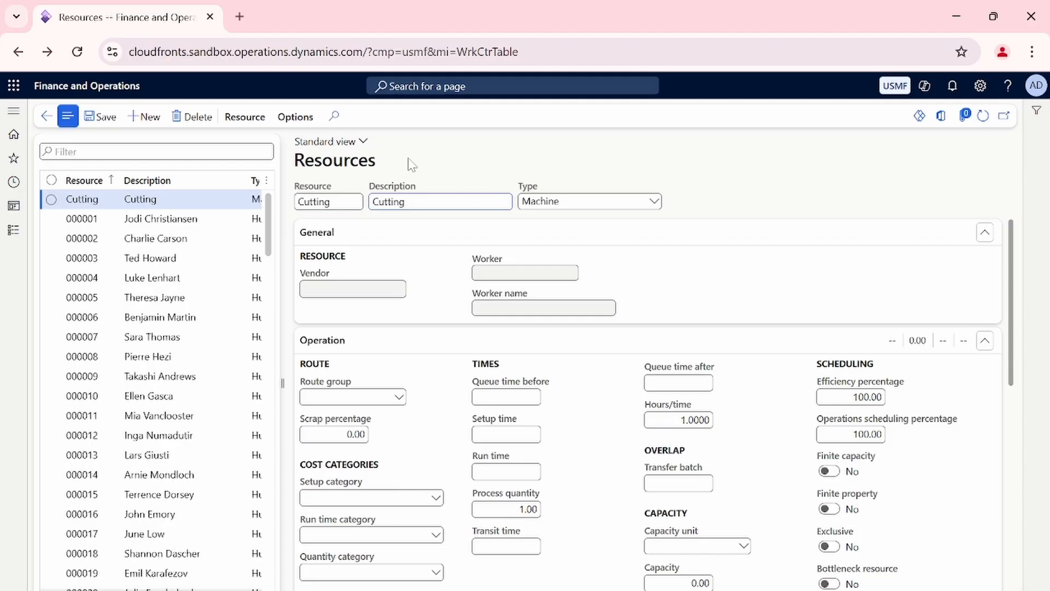
pyautogui.write('woord')
pyautogui.press('BackSpace')
pyautogui.press('BackSpace')
pyautogui.write('d')
pyautogui.click(654, 202)
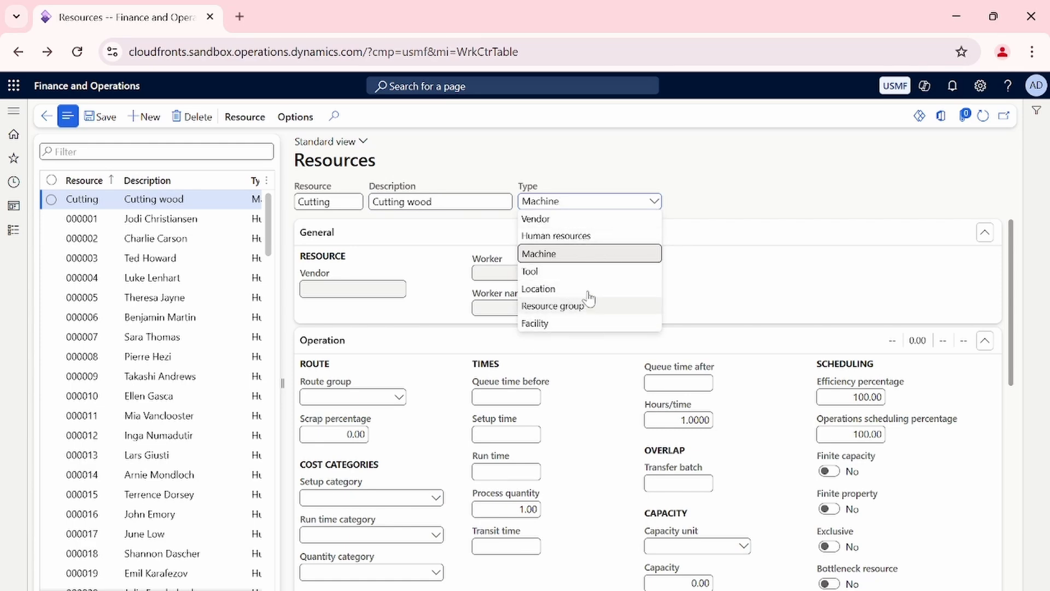
pyautogui.click(583, 255)
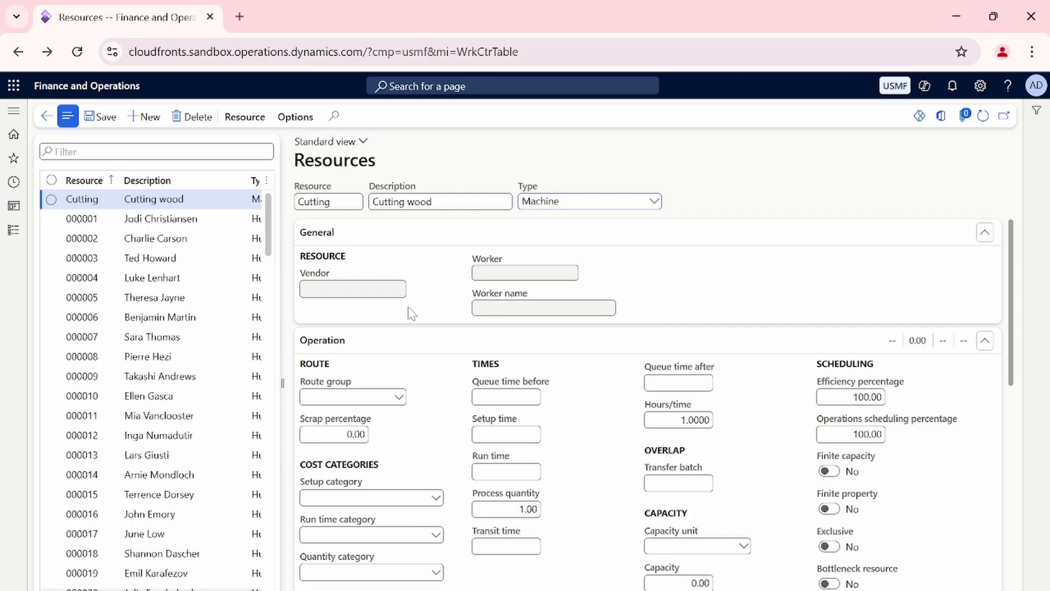
# Switch the Cutting resource's type to Vendor and Human resources to compare the available general fields, ending back on Machine.
pyautogui.scroll(-5, 426, 356)
pyautogui.scroll(5, 431, 294)
pyautogui.moveTo(387, 279)
pyautogui.click(654, 201)
pyautogui.click(588, 218)
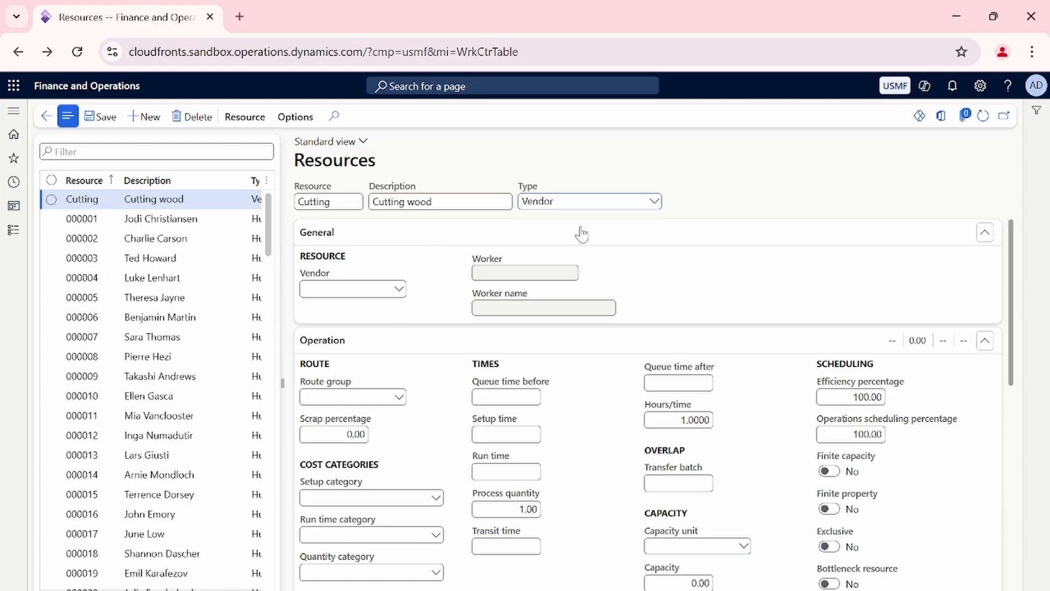
pyautogui.click(618, 202)
pyautogui.click(620, 239)
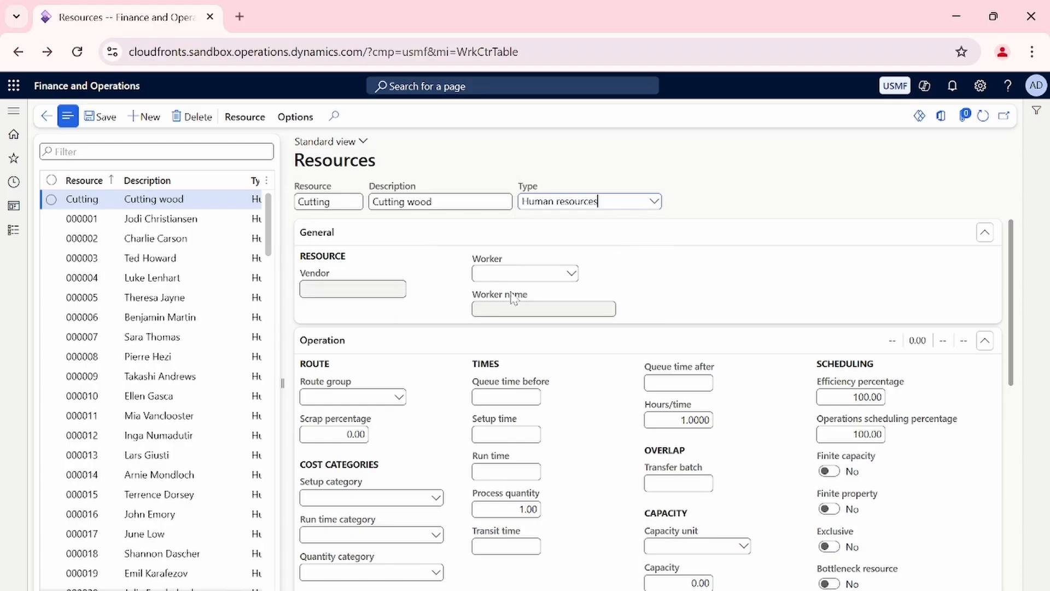
pyautogui.click(575, 275)
pyautogui.click(654, 201)
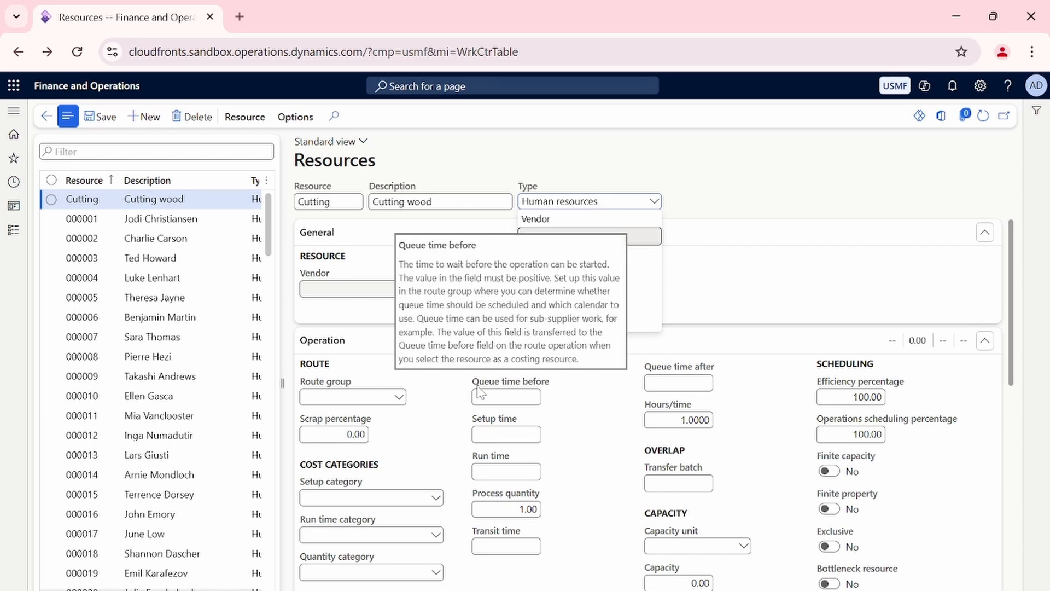
pyautogui.click(580, 256)
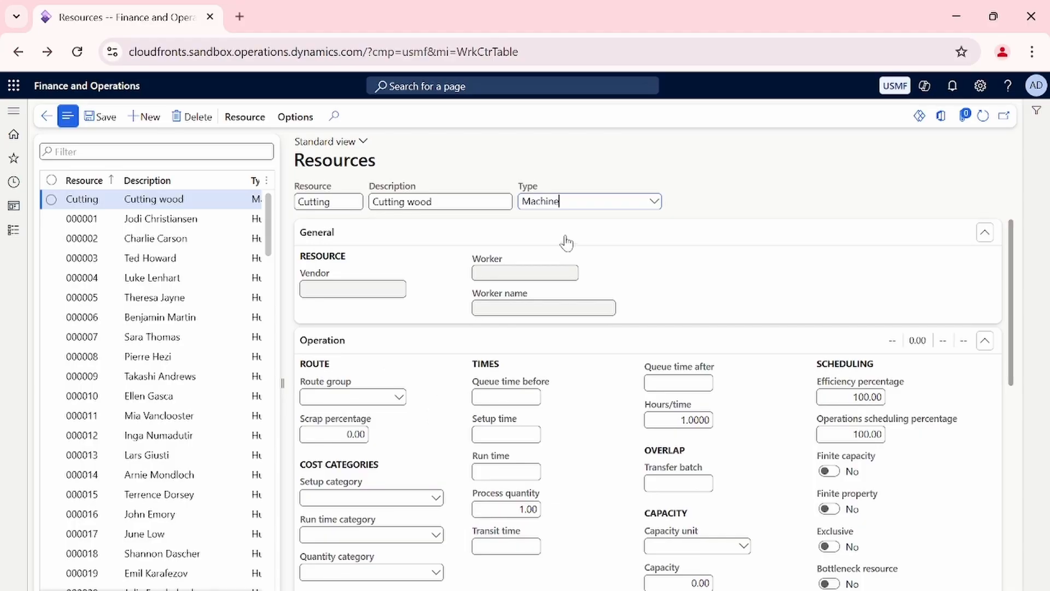
# Collapse the Cutting resource's General section and set its route group to Discrete.
pyautogui.scroll(-1, 430, 379)
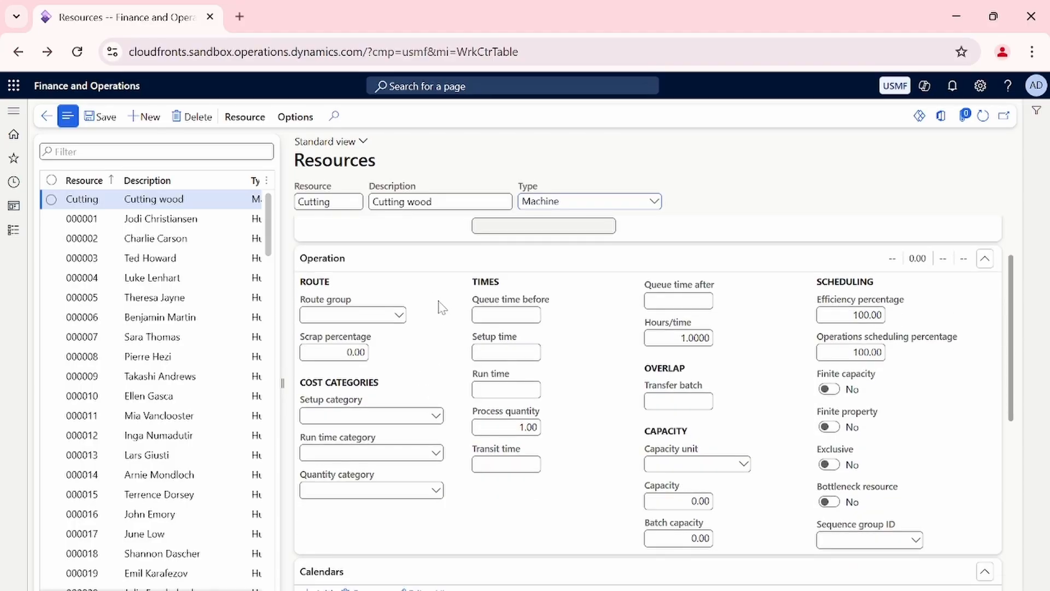
pyautogui.click(432, 241)
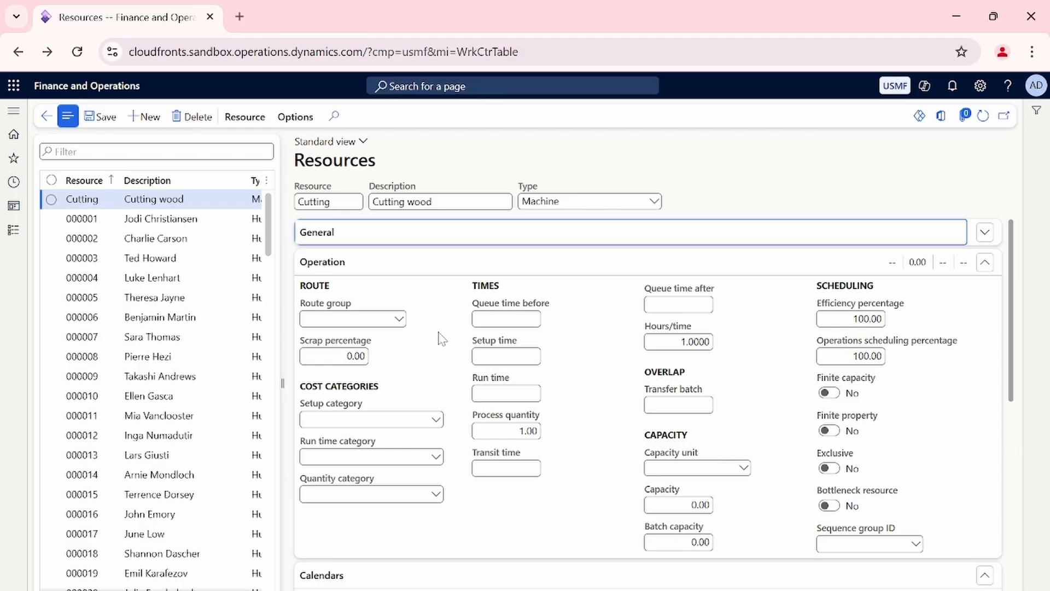
pyautogui.click(399, 318)
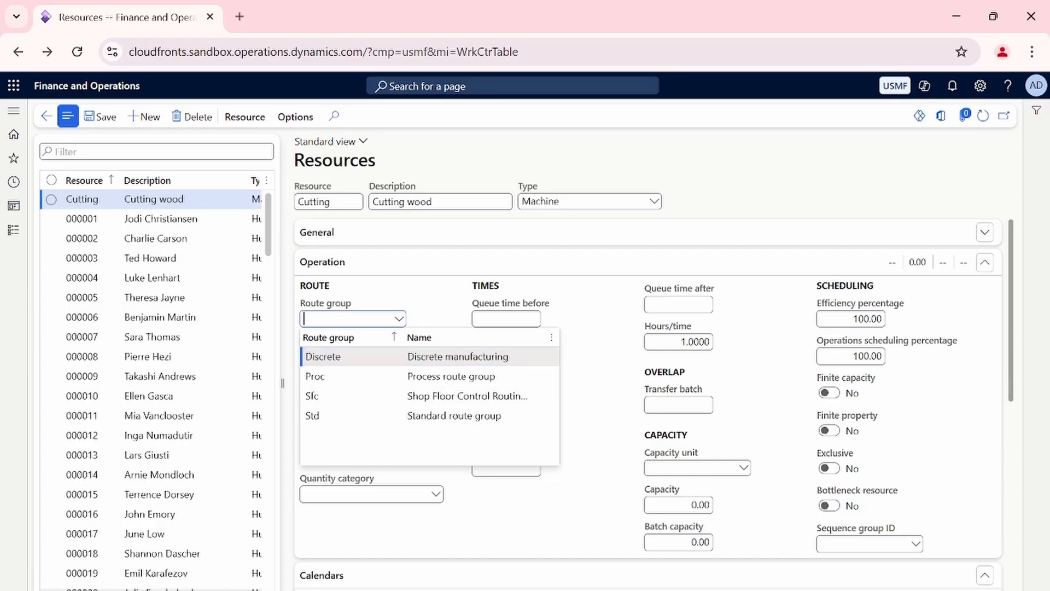
pyautogui.click(385, 364)
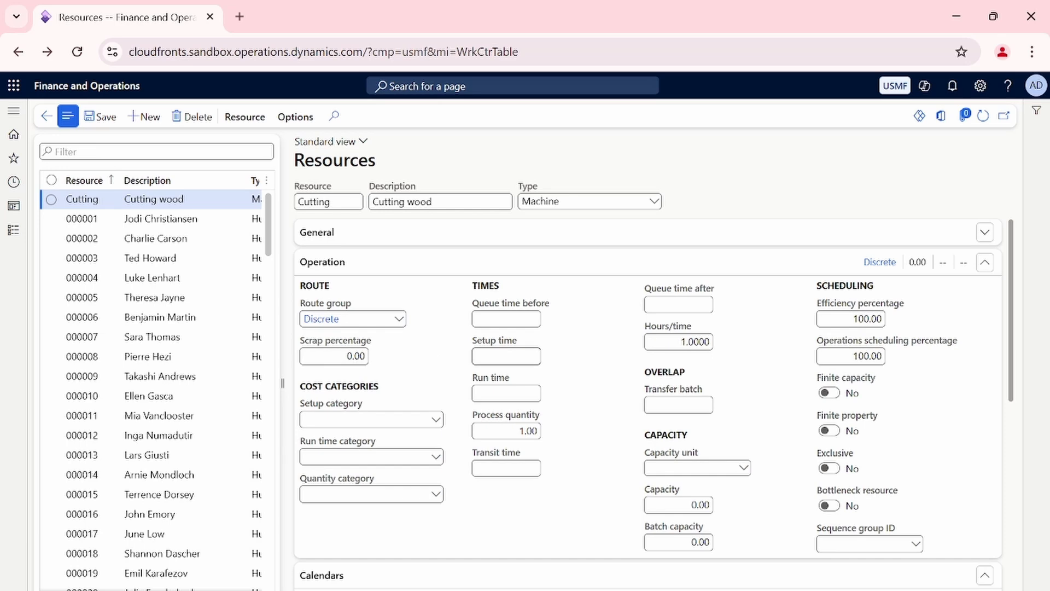
# Set the Cutting resource's setup category to Assembly and its run time category to Cutting.
pyautogui.moveTo(479, 353)
pyautogui.moveTo(525, 419)
pyautogui.click(441, 420)
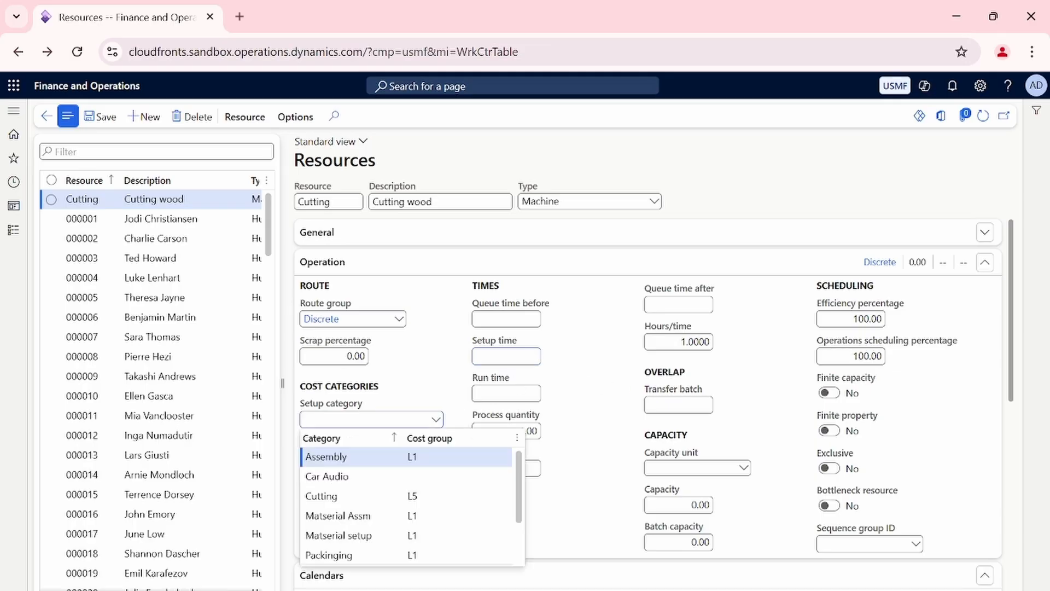
pyautogui.click(326, 457)
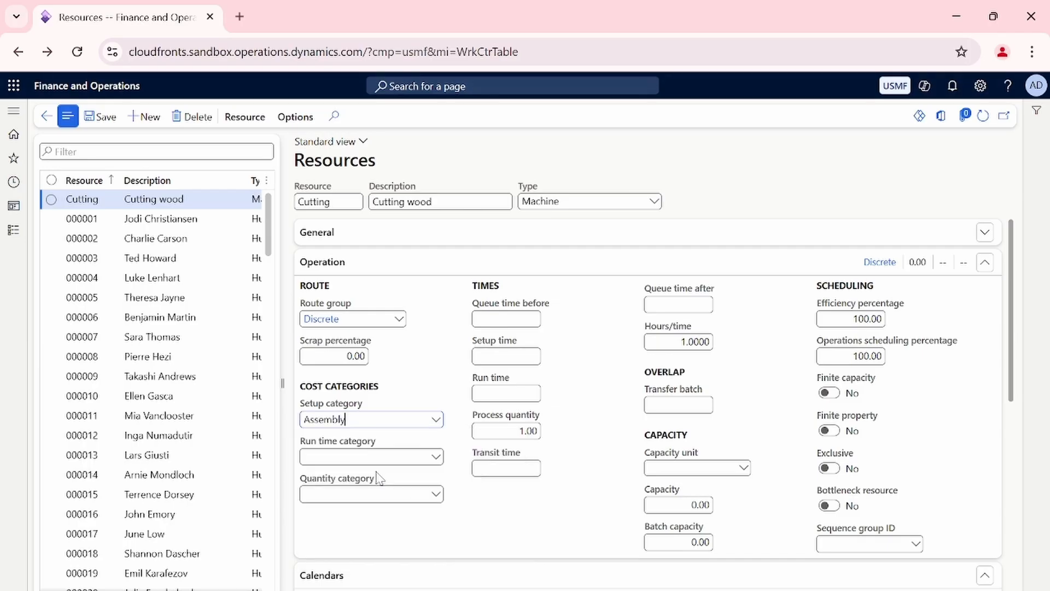
pyautogui.click(435, 457)
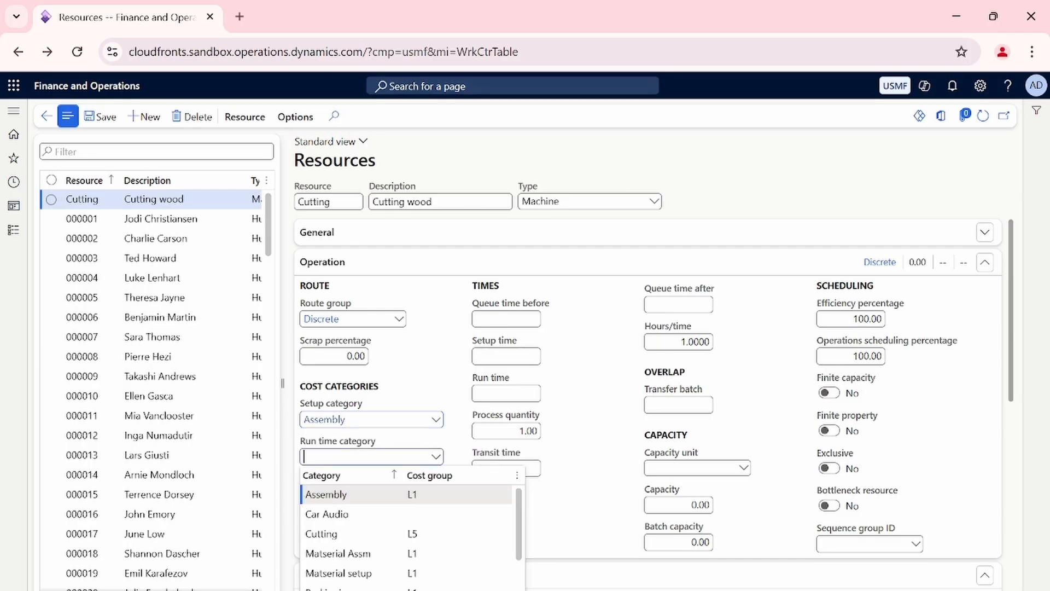
pyautogui.click(326, 494)
pyautogui.click(435, 457)
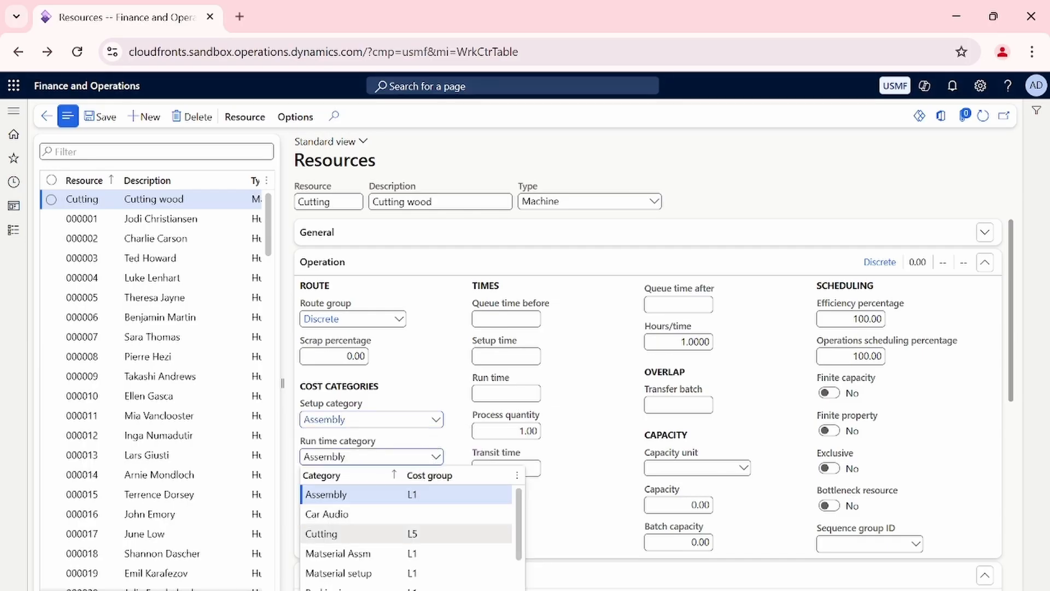
pyautogui.click(361, 534)
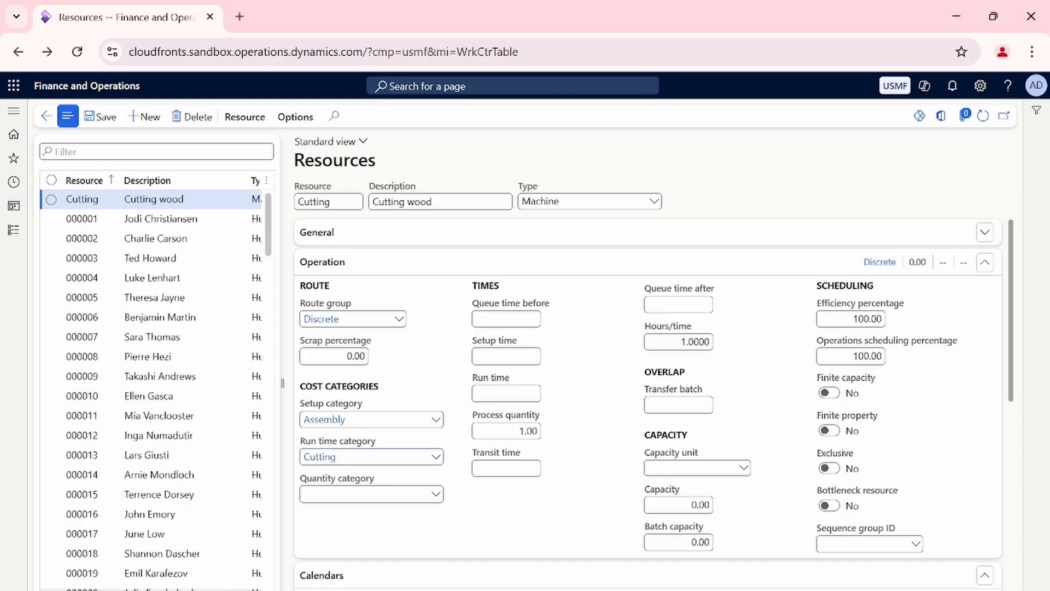
# View the details of the Cutting cost category used for run time and return to the resource.
pyautogui.moveTo(385, 483)
pyautogui.moveTo(386, 483); pyautogui.dragTo(299, 482)
pyautogui.click(470, 530)
pyautogui.rightClick(437, 461)
pyautogui.click(444, 530)
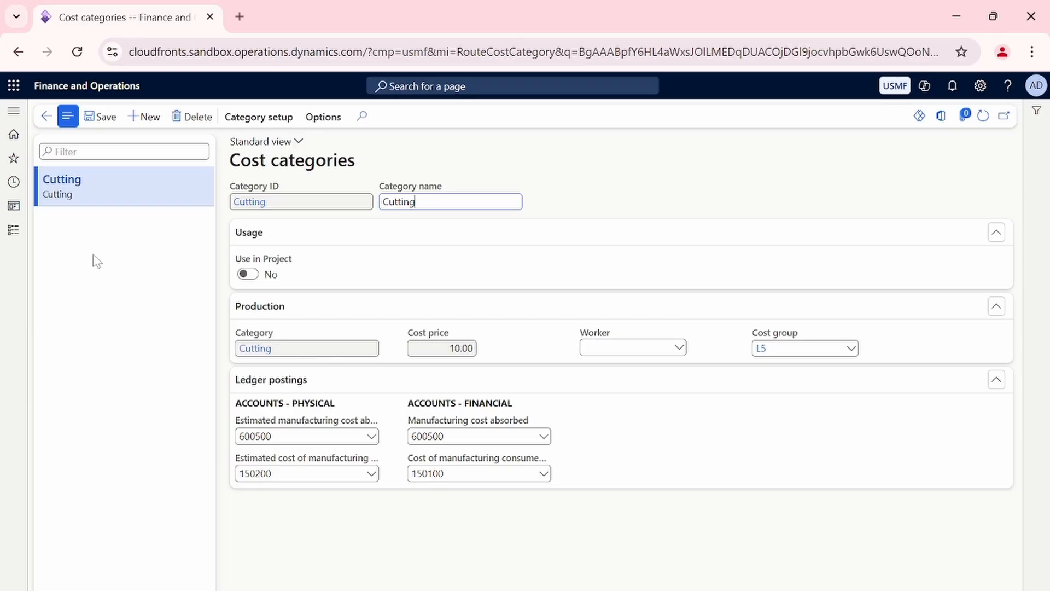
pyautogui.click(47, 116)
# Add the 16hr calendar with expiration Never to the Cutting resource.
pyautogui.scroll(-5, 450, 481)
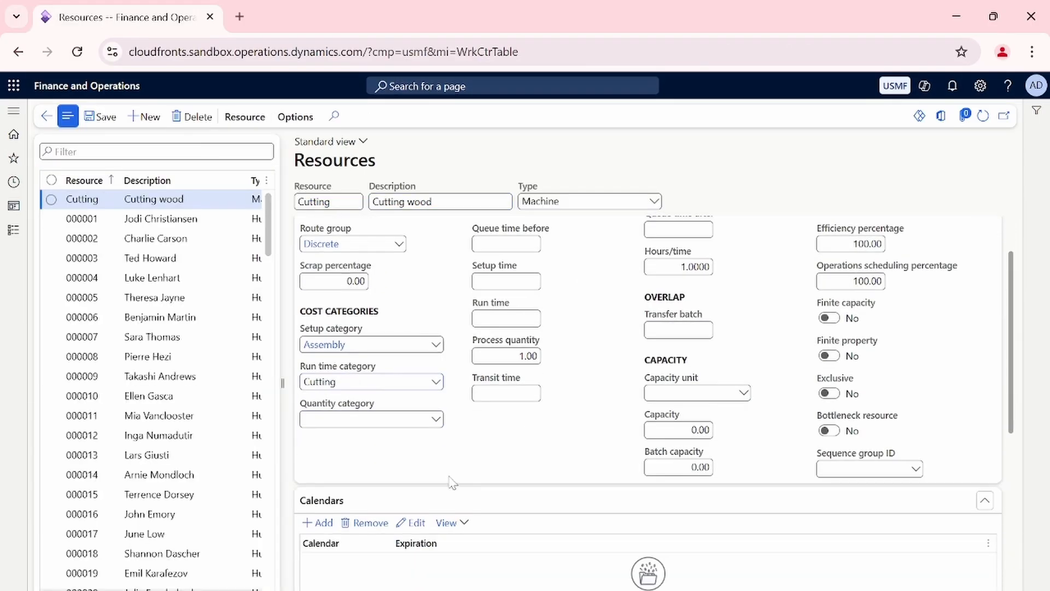
pyautogui.click(317, 351)
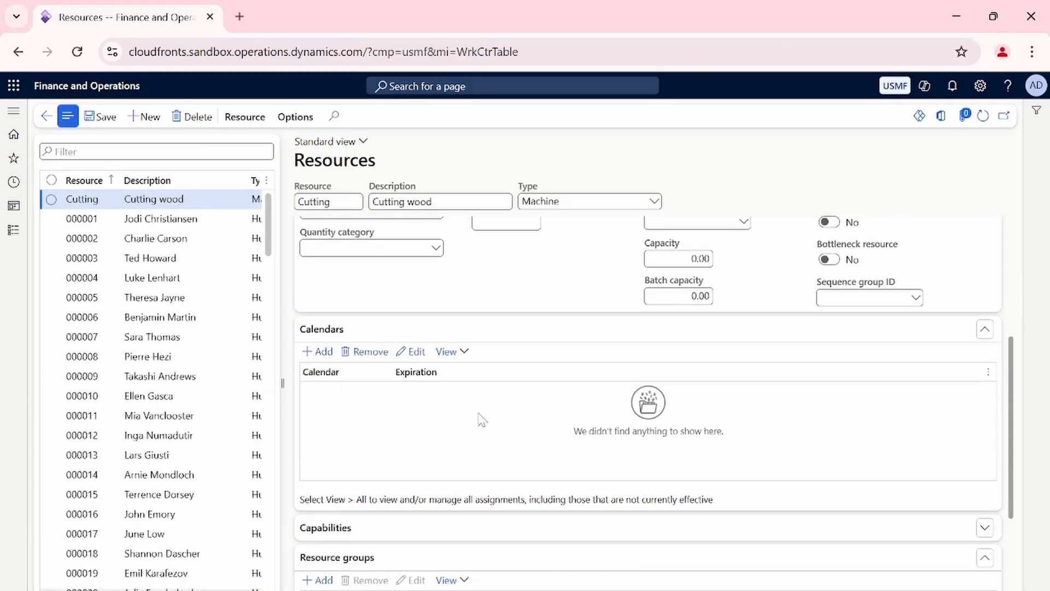
pyautogui.click(409, 397)
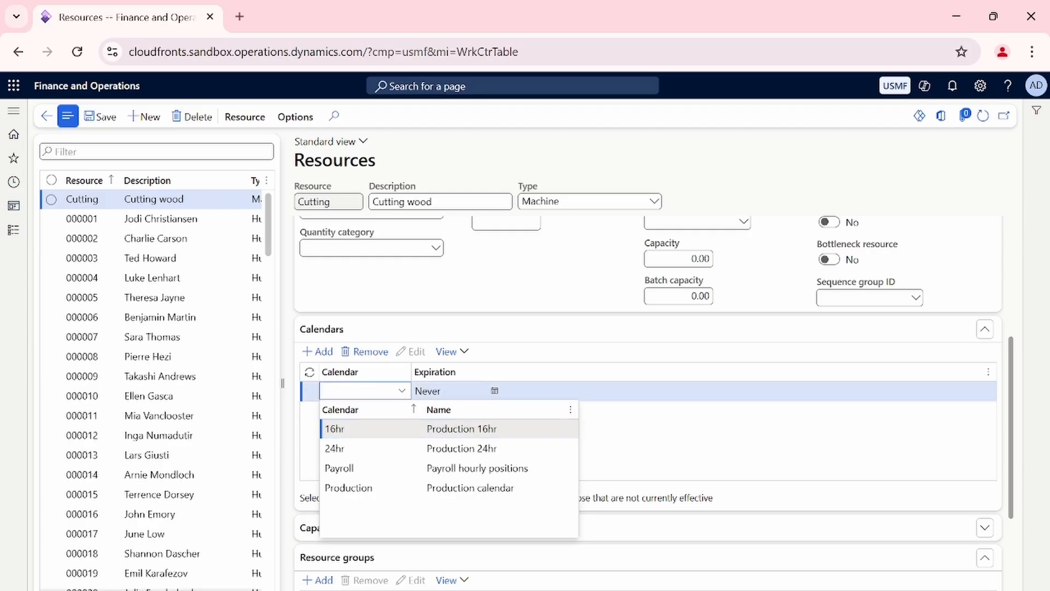
pyautogui.click(344, 429)
# Expand the Cutting resource's Capabilities section, and add an empty resource group line and remove it again.
pyautogui.scroll(-3, 504, 452)
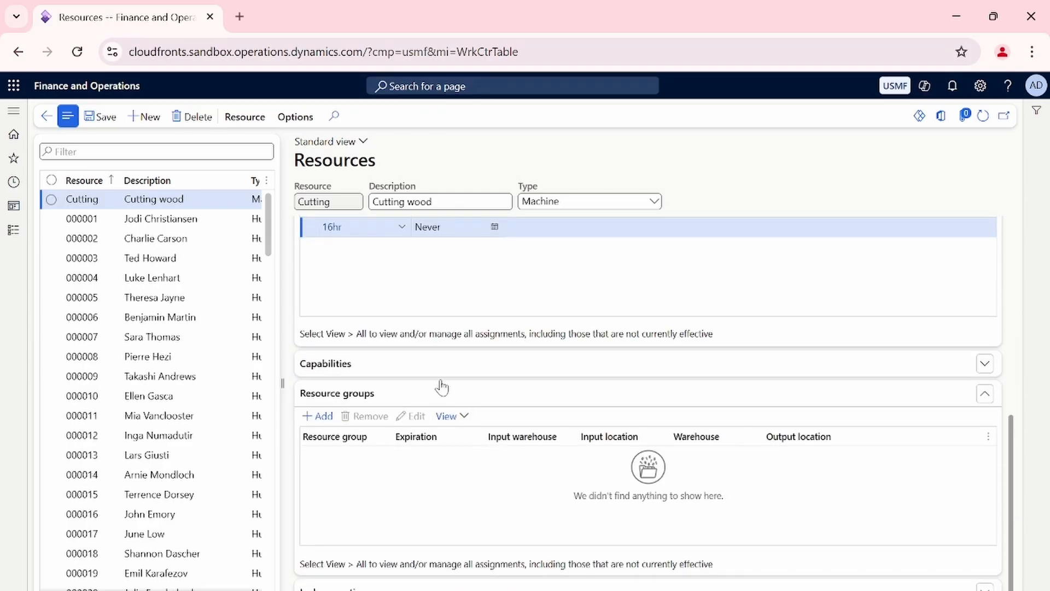
pyautogui.click(444, 385)
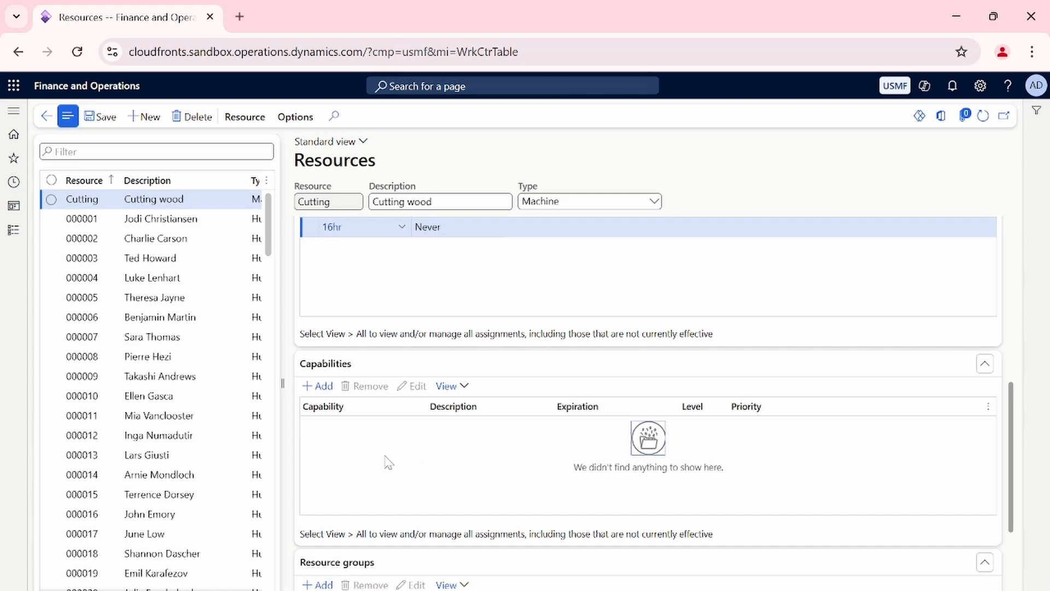
pyautogui.scroll(-3, 387, 462)
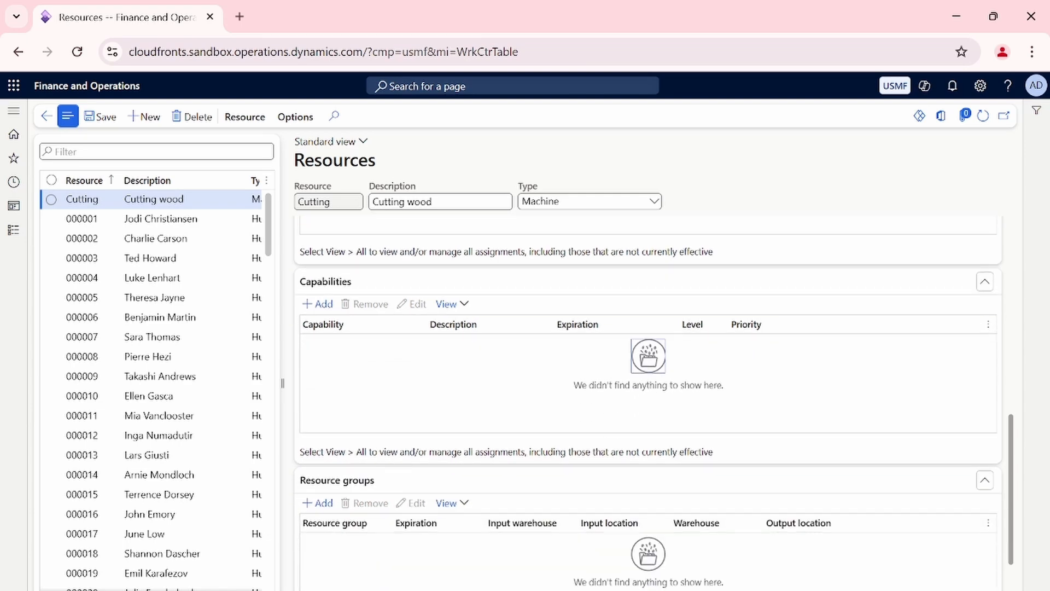
pyautogui.scroll(-3, 385, 464)
pyautogui.click(319, 420)
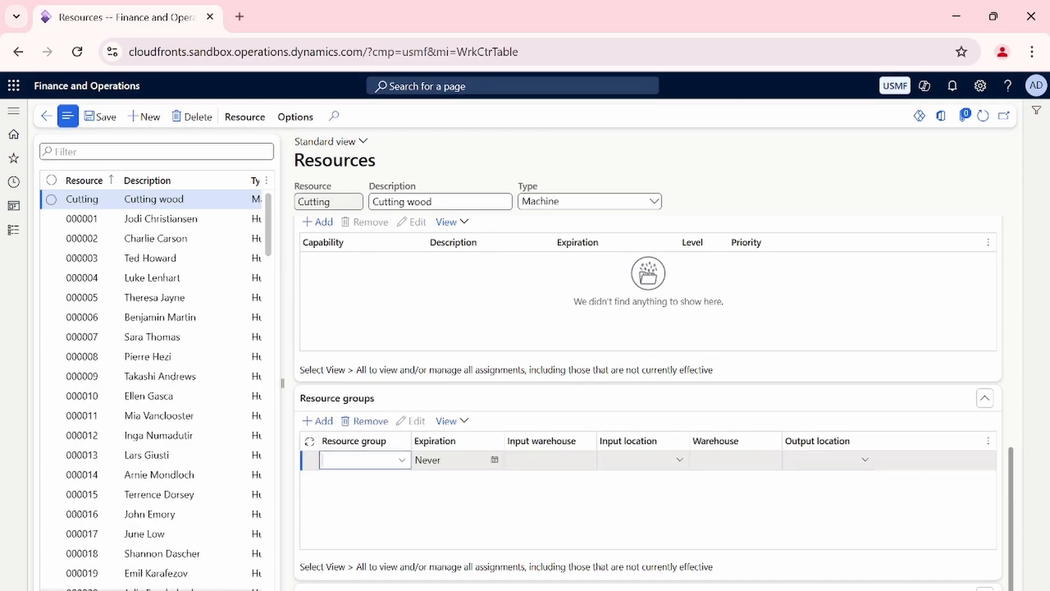
pyautogui.click(366, 421)
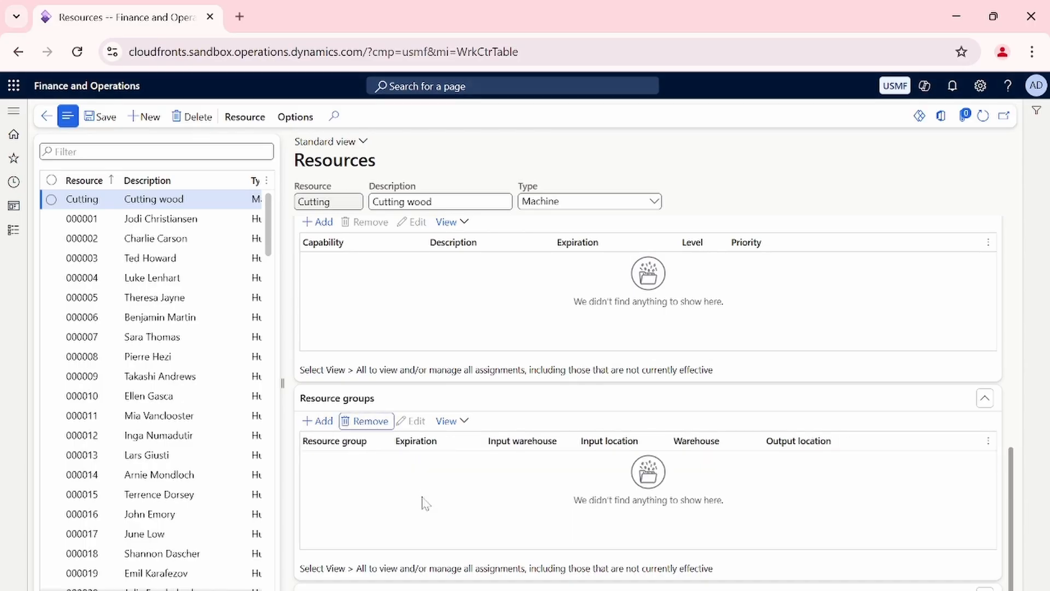
# Expand the Cutting resource's Ledger postings section and examine its physical and financial account fields.
pyautogui.scroll(-1, 429, 497)
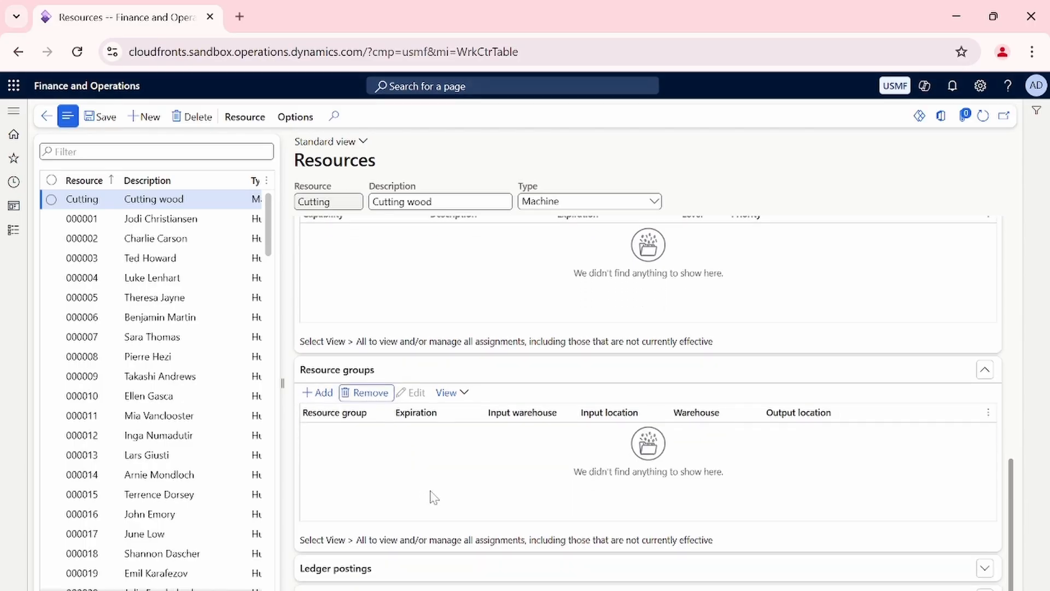
pyautogui.click(426, 571)
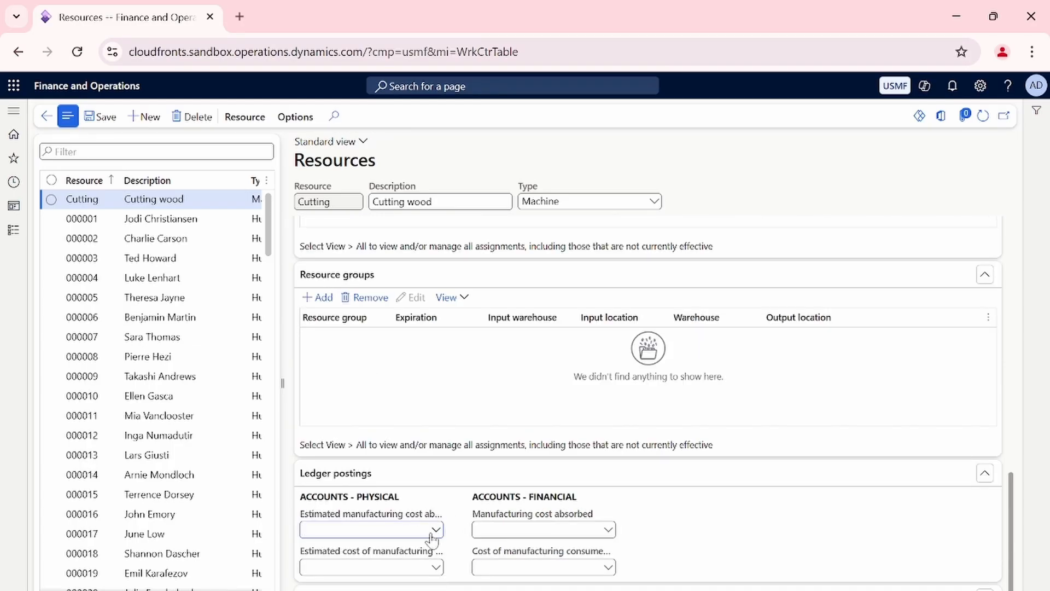
pyautogui.moveTo(315, 516); pyautogui.dragTo(446, 517)
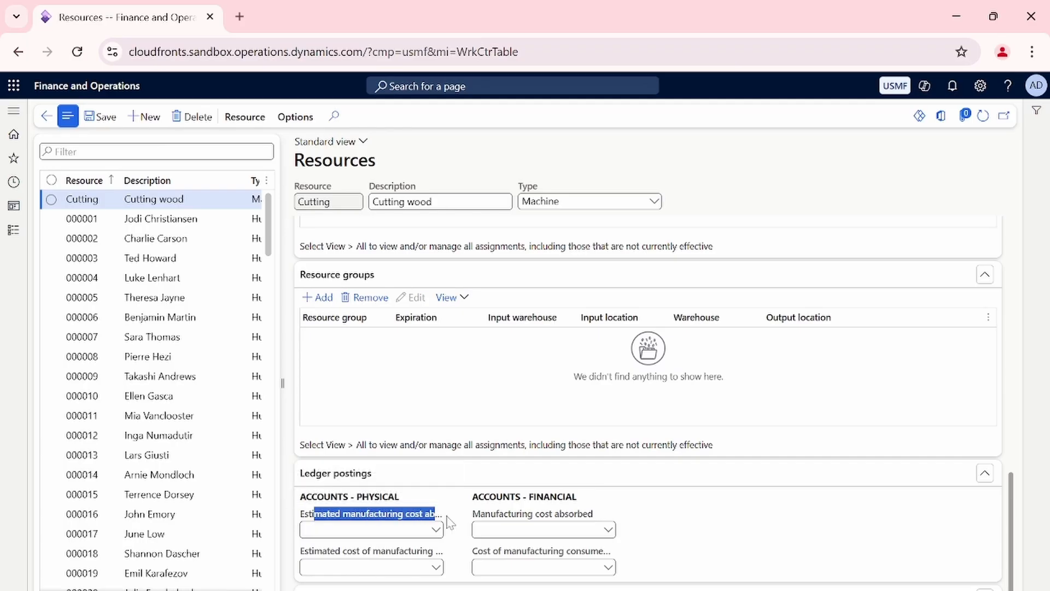
pyautogui.click(455, 536)
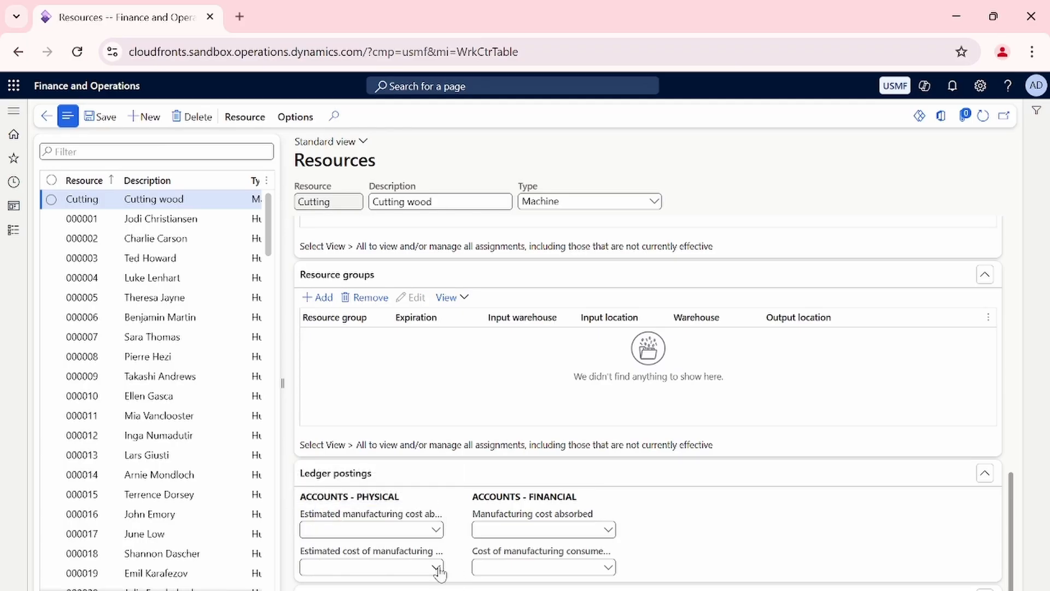
pyautogui.click(436, 567)
pyautogui.click(940, 545)
# Create a new resource named Assembly with the description Assembling chair.
pyautogui.scroll(10, 943, 551)
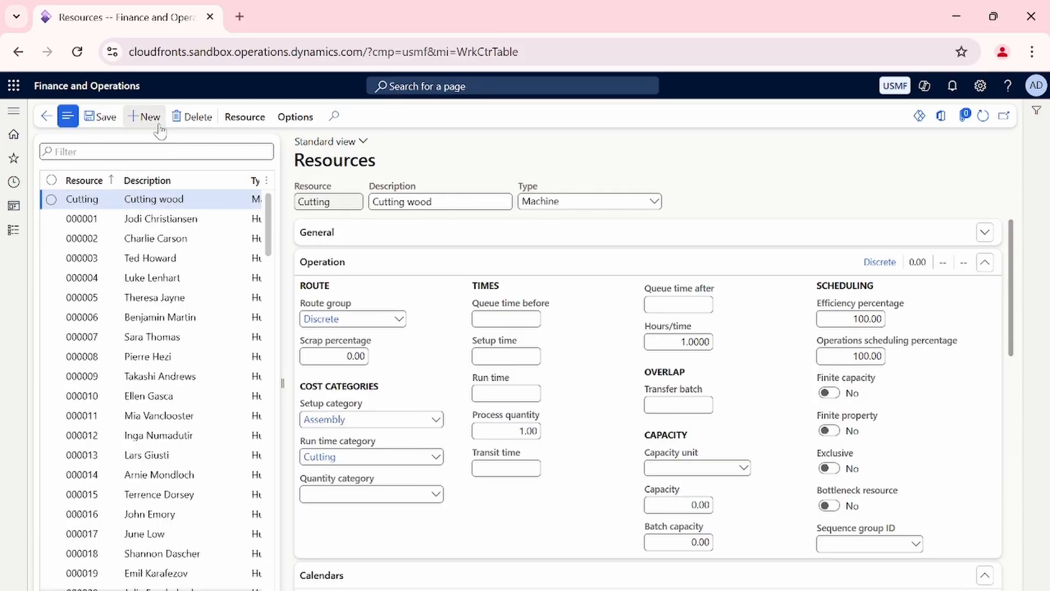
pyautogui.click(144, 116)
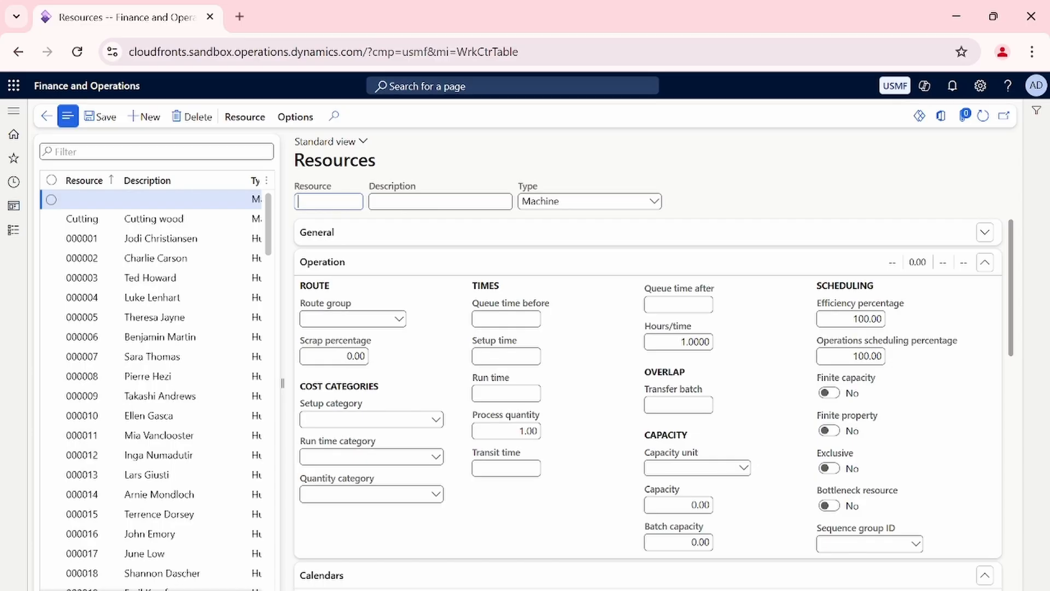
pyautogui.write('Assem')
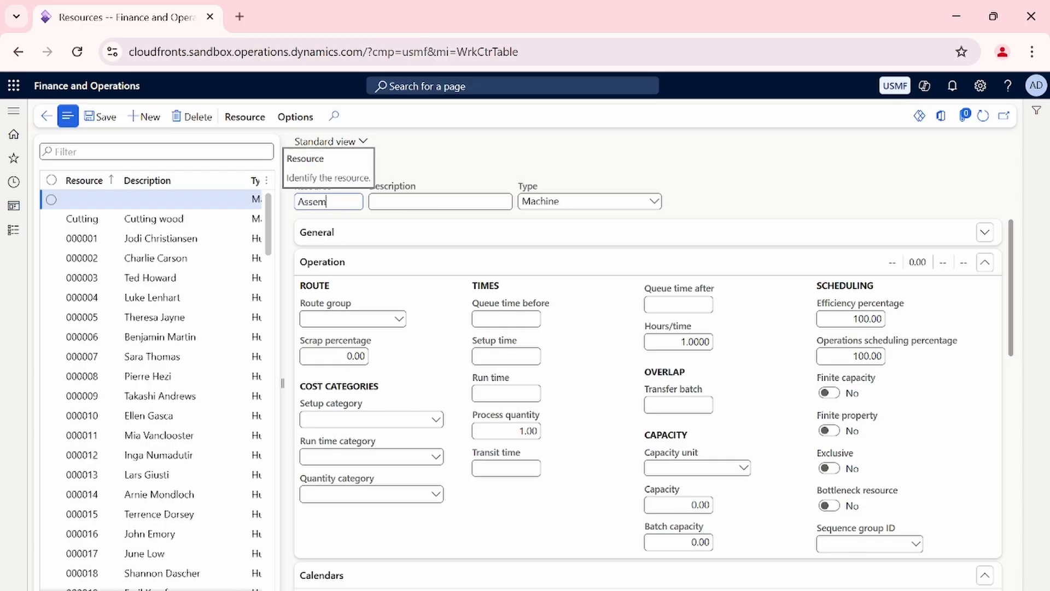
pyautogui.write('bly')
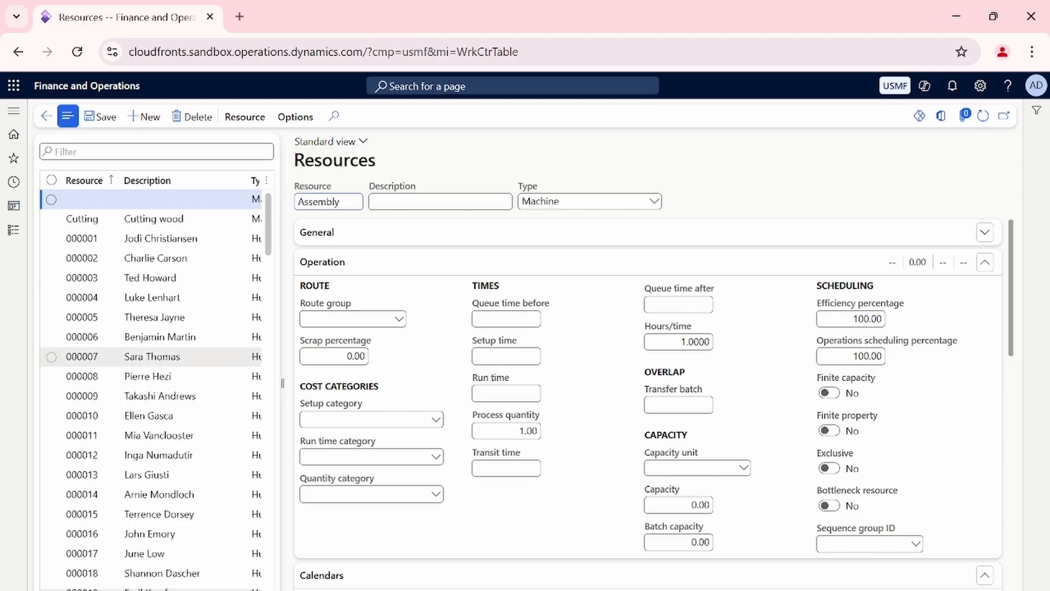
pyautogui.press('Tab')
pyautogui.write('Assembling chair')
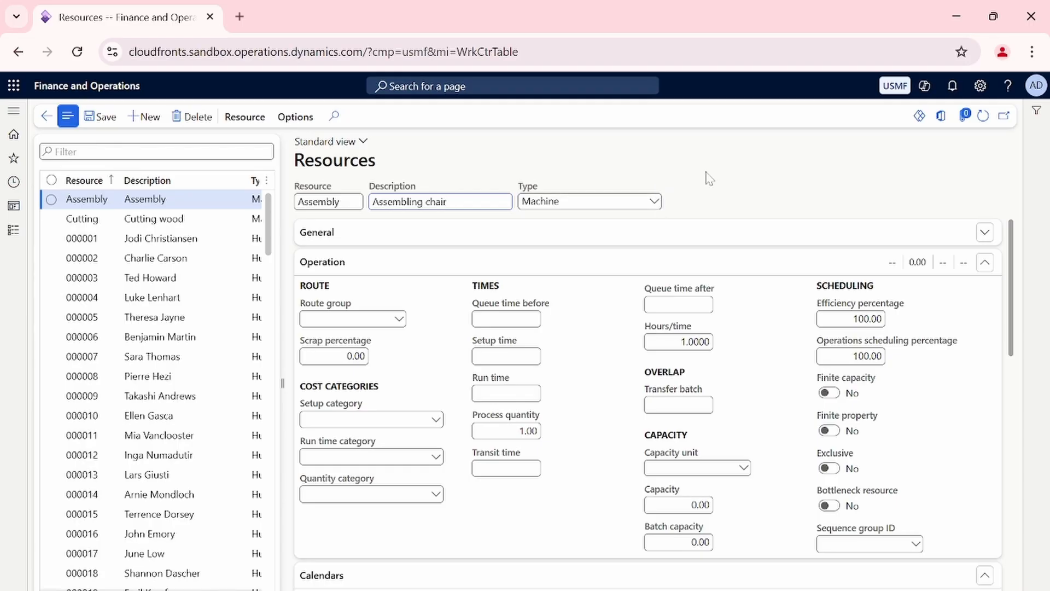
# Set the Assembly resource's route group to Discrete, add the 16hr calendar to its Calendars section, and save the record.
pyautogui.click(399, 318)
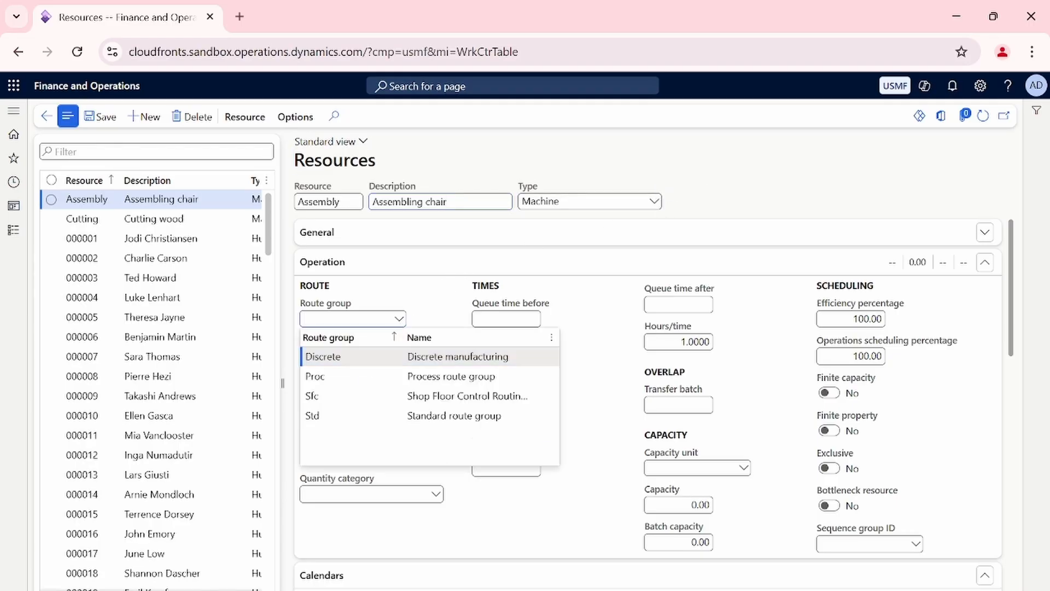
pyautogui.click(438, 358)
pyautogui.scroll(-10, 438, 362)
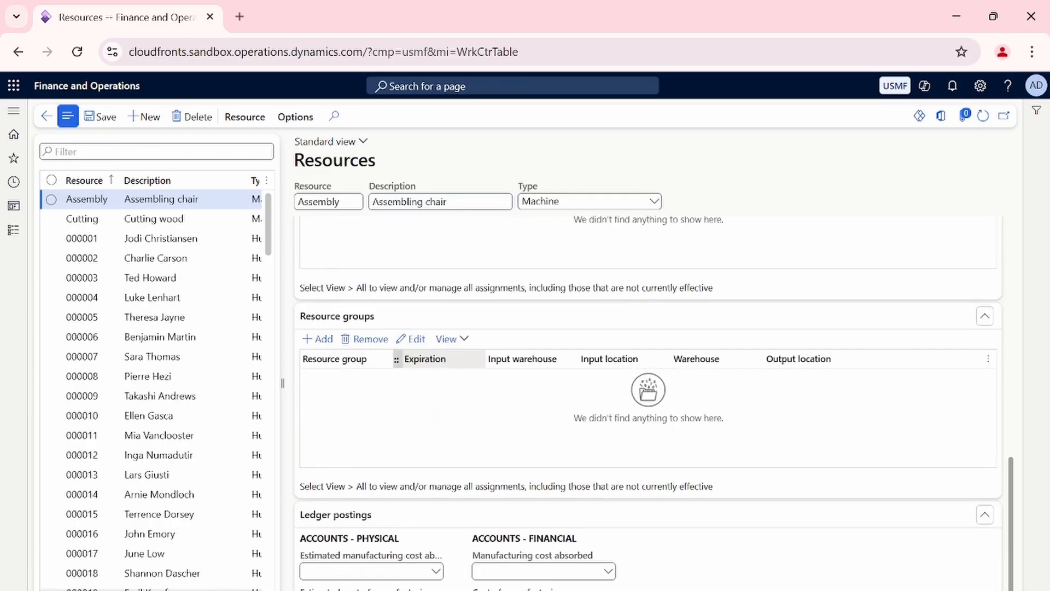
pyautogui.scroll(1, 335, 312)
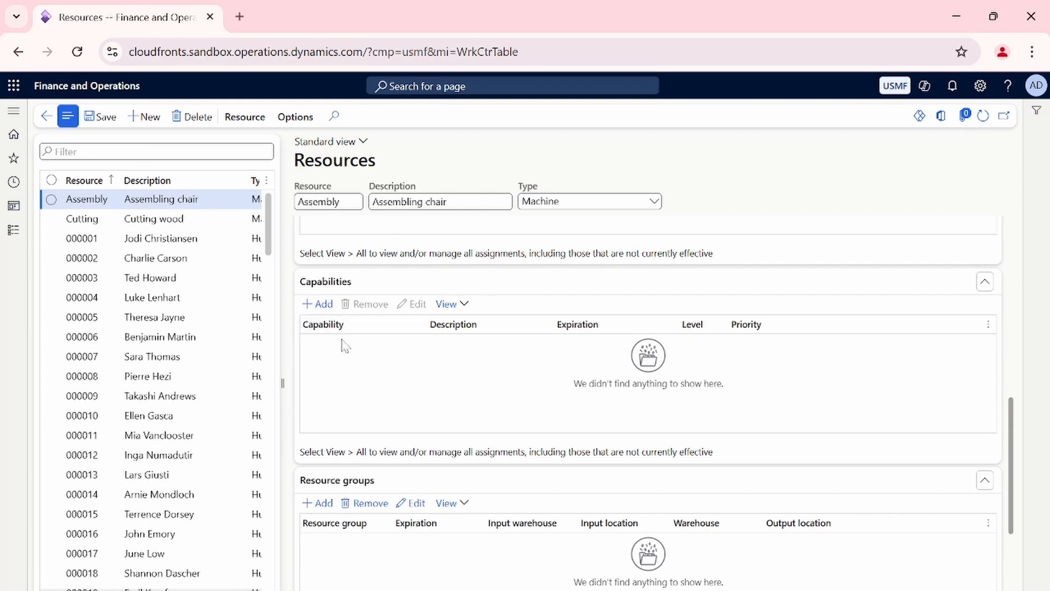
pyautogui.scroll(4, 331, 353)
pyautogui.click(324, 352)
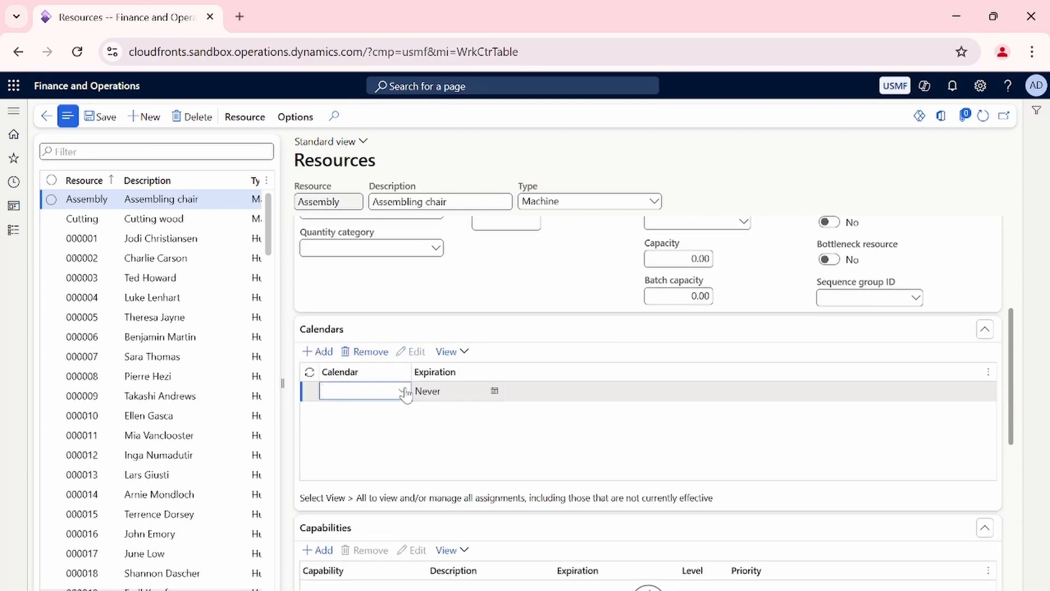
pyautogui.click(402, 391)
pyautogui.click(405, 430)
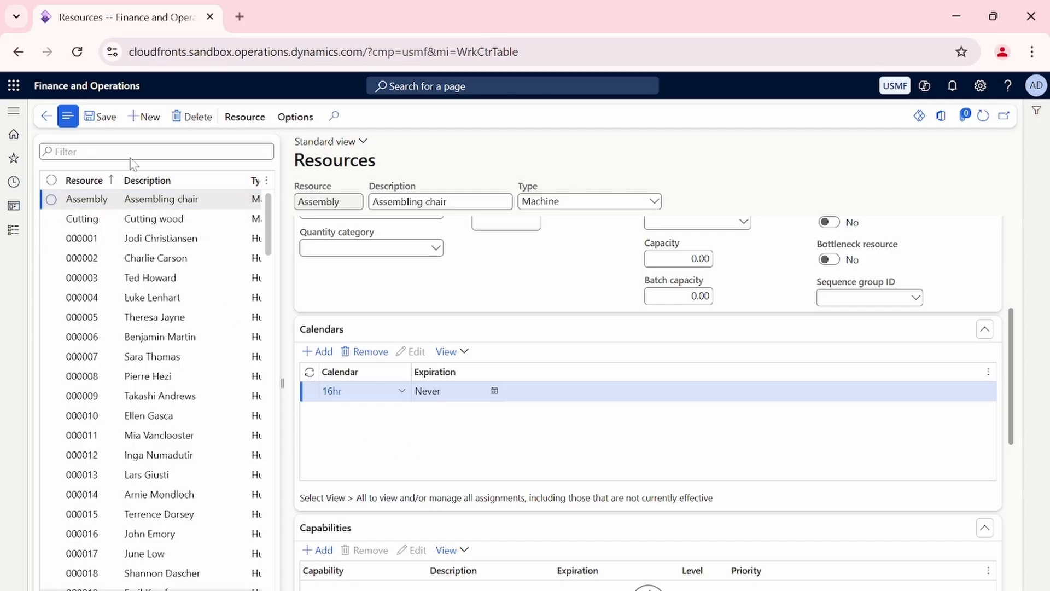
pyautogui.click(101, 116)
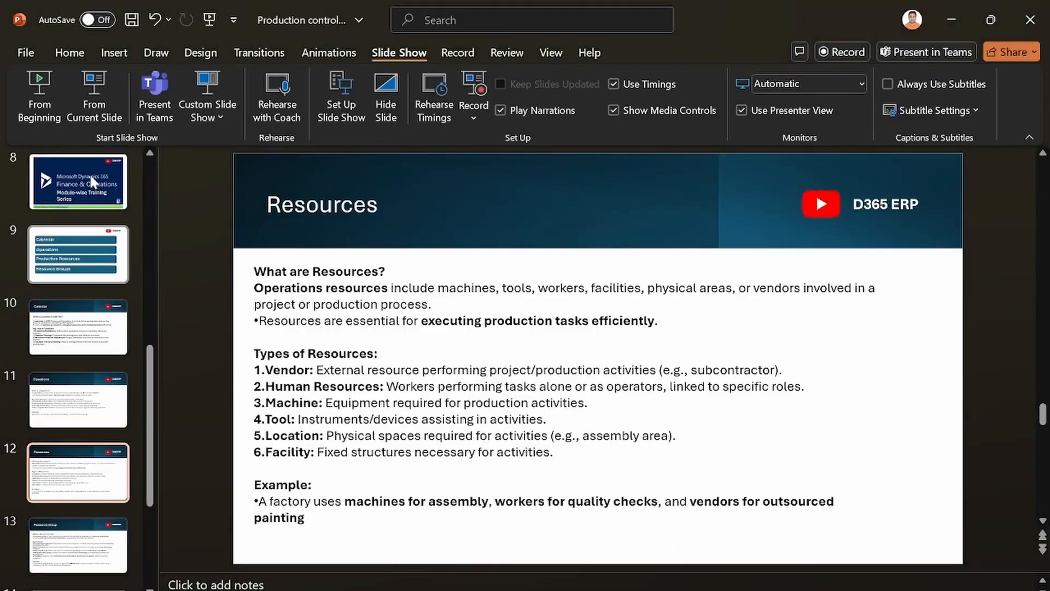
# Switch to PowerPoint, start the slide show from the current Resources slide, and advance to the Resource Group slide.
pyautogui.click(94, 94)
pyautogui.press('Right')
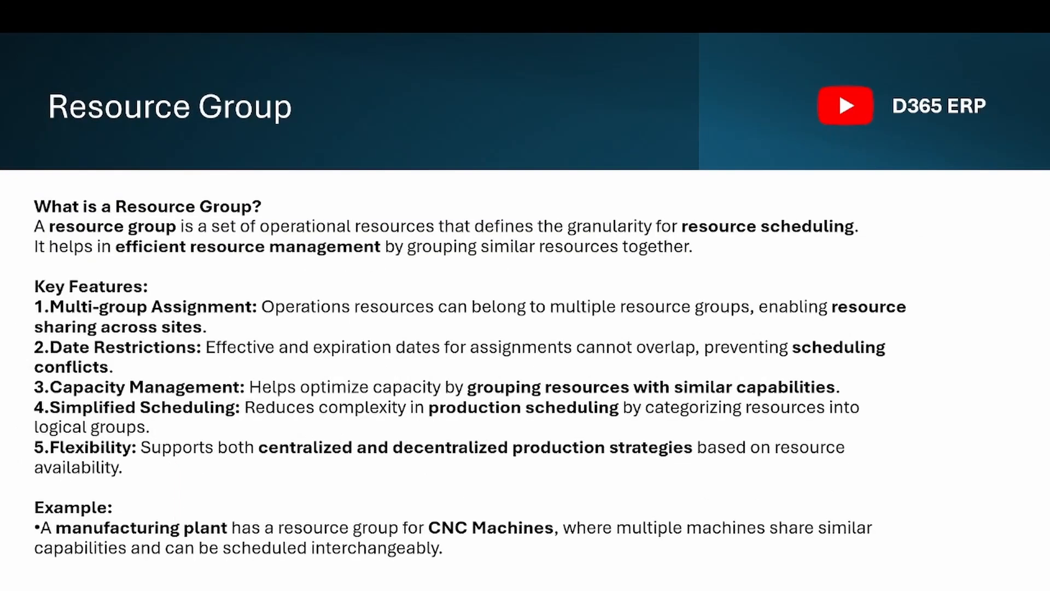